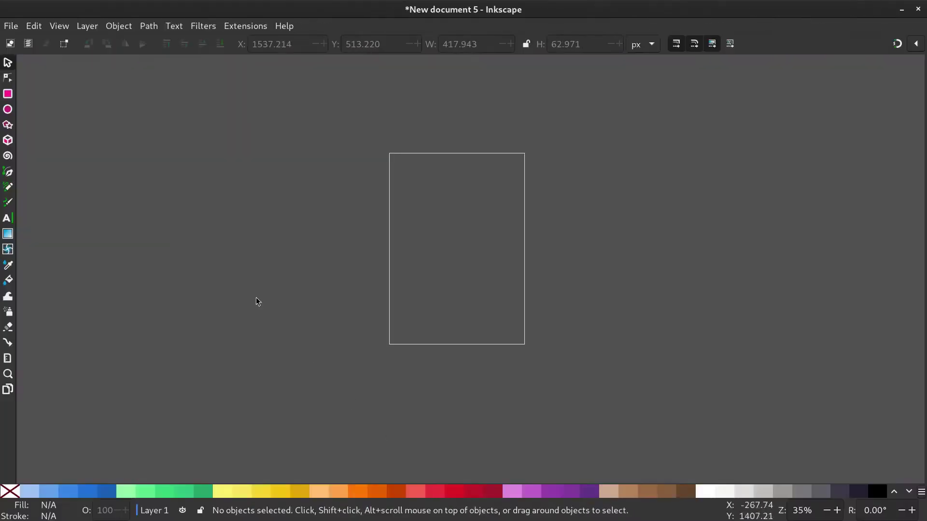
# Step: Zoom the page to 1:1 (100%) and pan it aside
pyautogui.click(66, 27)
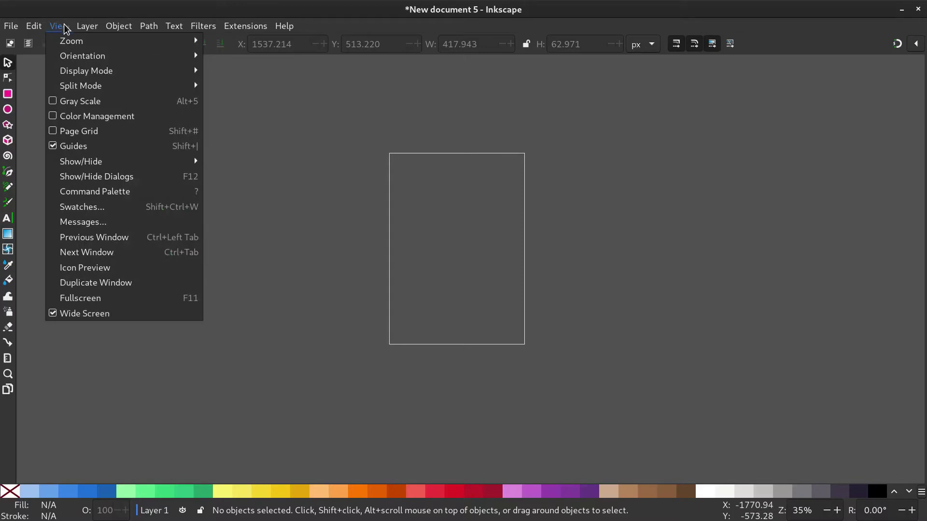
pyautogui.moveTo(73, 41)
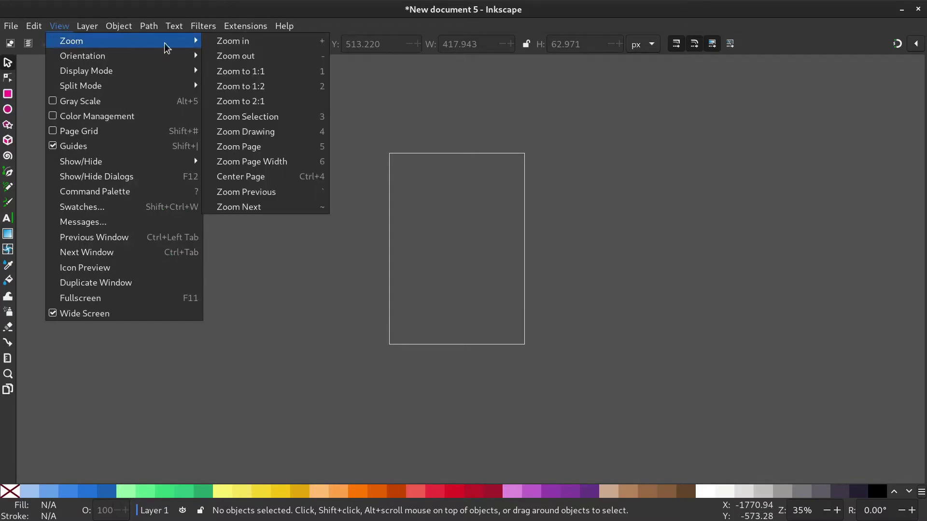
pyautogui.click(228, 74)
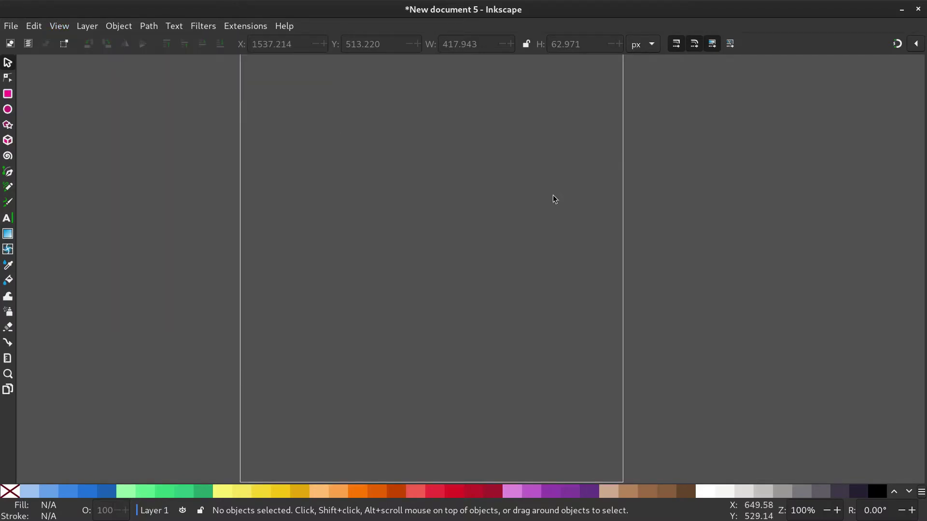
pyautogui.press('space')
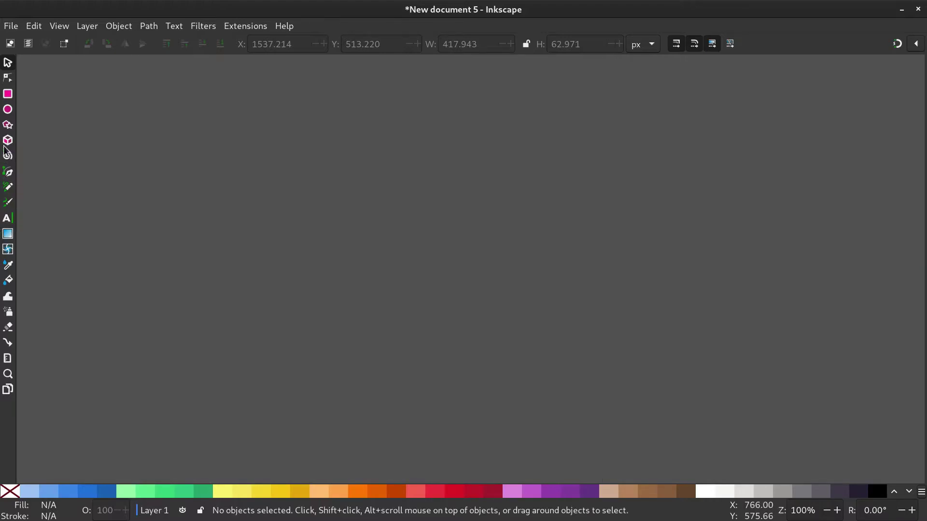
# Step: Confirm px display units in Document Properties, then switch to the Text tool
pyautogui.click(9, 25)
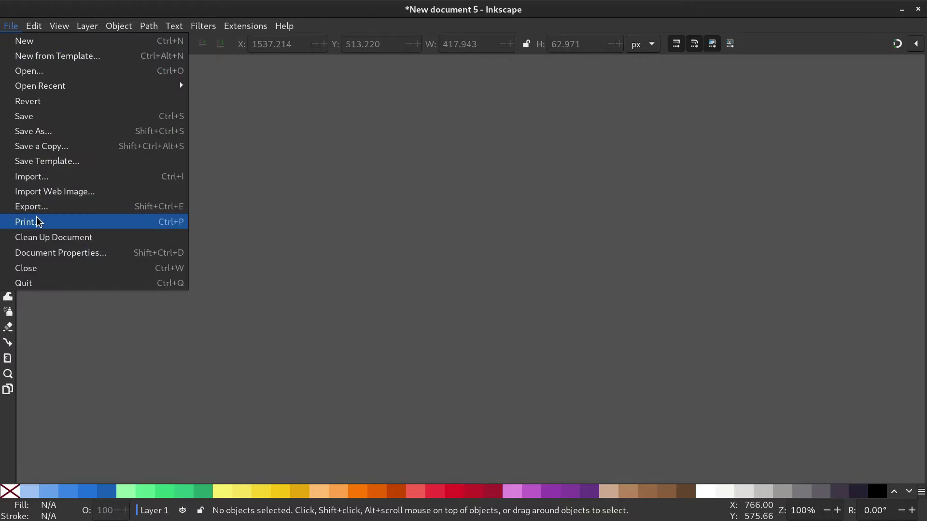
pyautogui.click(66, 256)
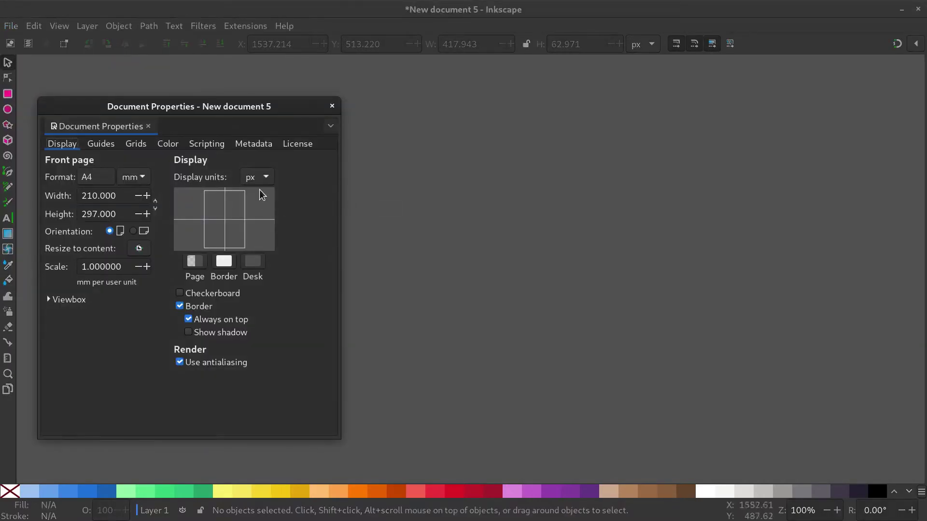
pyautogui.click(261, 178)
pyautogui.click(255, 178)
pyautogui.click(332, 106)
pyautogui.click(9, 219)
# Step: Type INKSCAPE on the canvas and scale it up to about 796 px wide
pyautogui.click(315, 236)
pyautogui.write('INK')
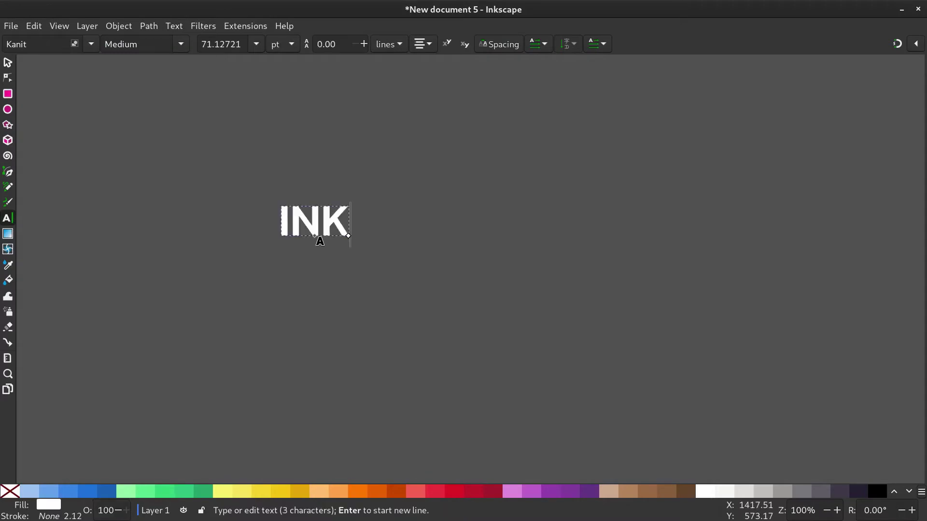
pyautogui.write('SCAPE')
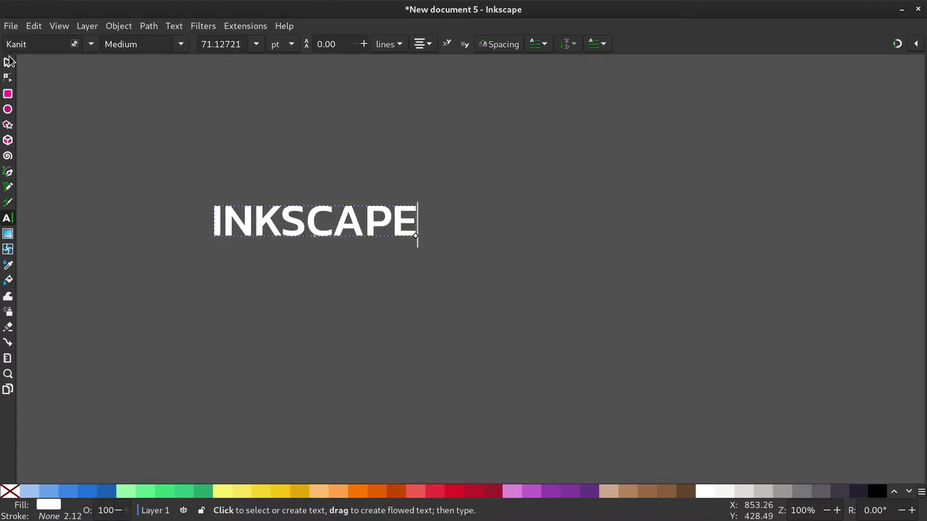
pyautogui.click(9, 61)
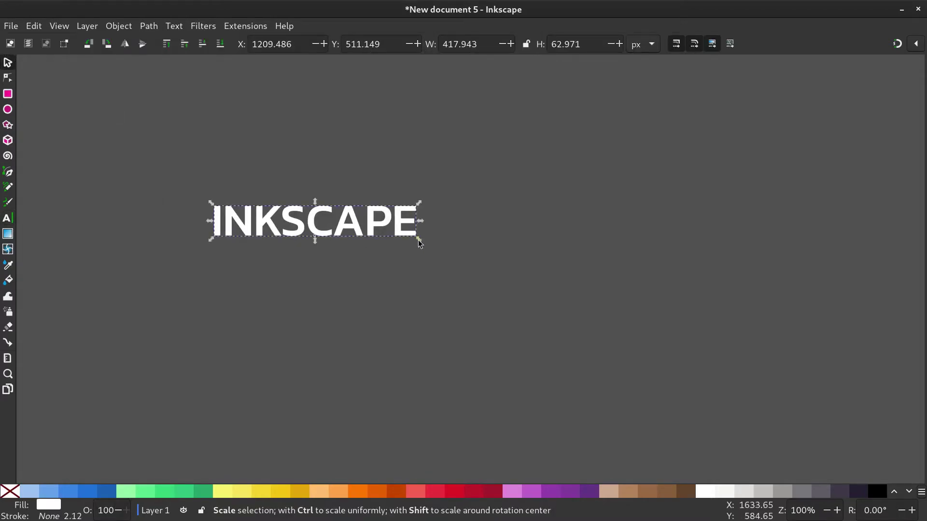
pyautogui.moveTo(419, 240); pyautogui.dragTo(593, 267)
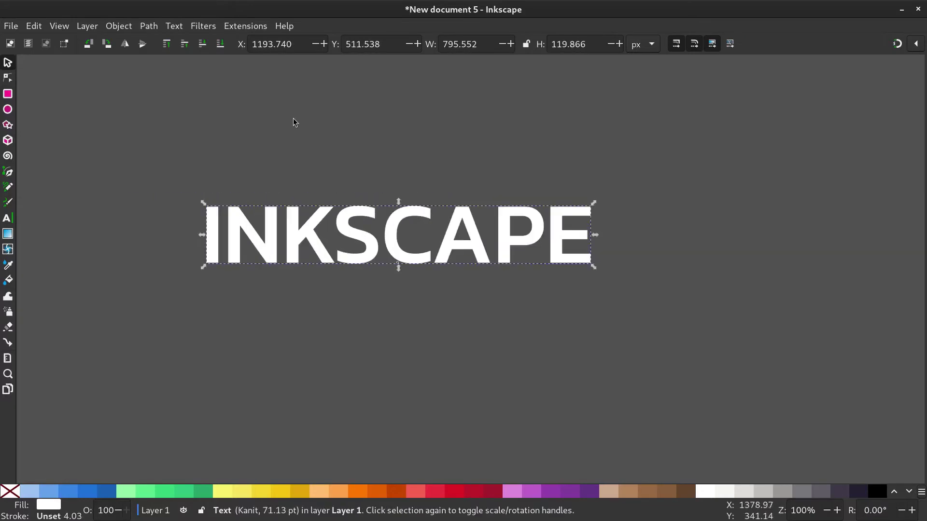
# Step: Change the text's font family to Teko in Text and Font and apply it
pyautogui.click(175, 26)
pyautogui.click(186, 41)
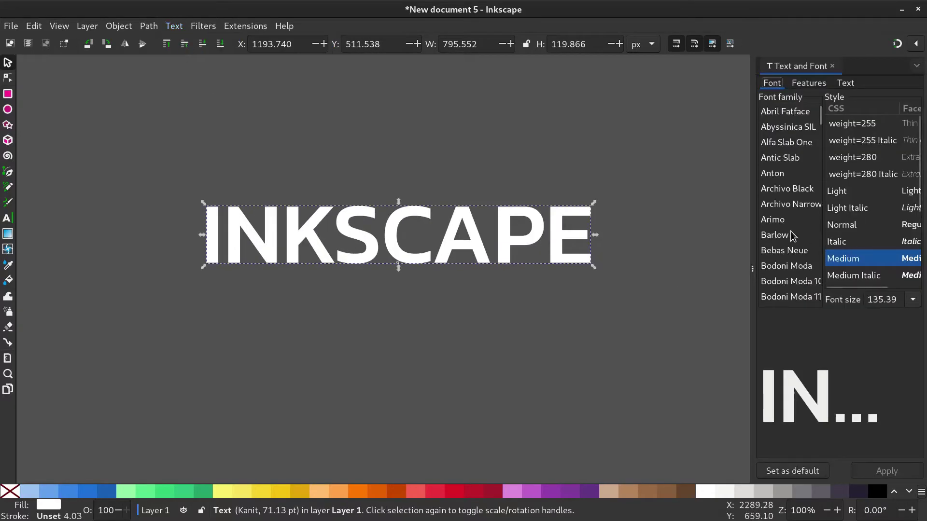
pyautogui.scroll(-15, 787, 239)
pyautogui.click(770, 304)
pyautogui.click(883, 472)
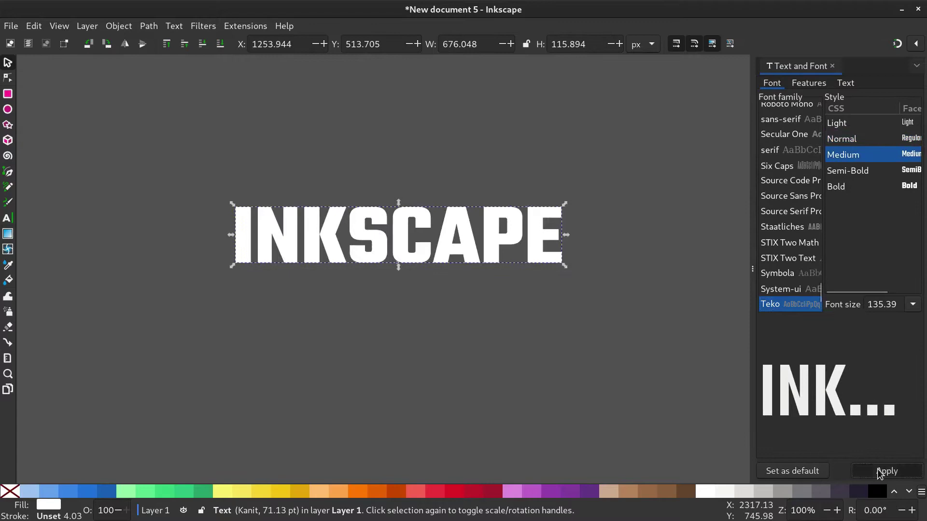
# Step: Enlarge the text, convert it to paths, then ungroup and union the eight letters
pyautogui.moveTo(534, 266); pyautogui.dragTo(447, 270)
pyautogui.click(151, 28)
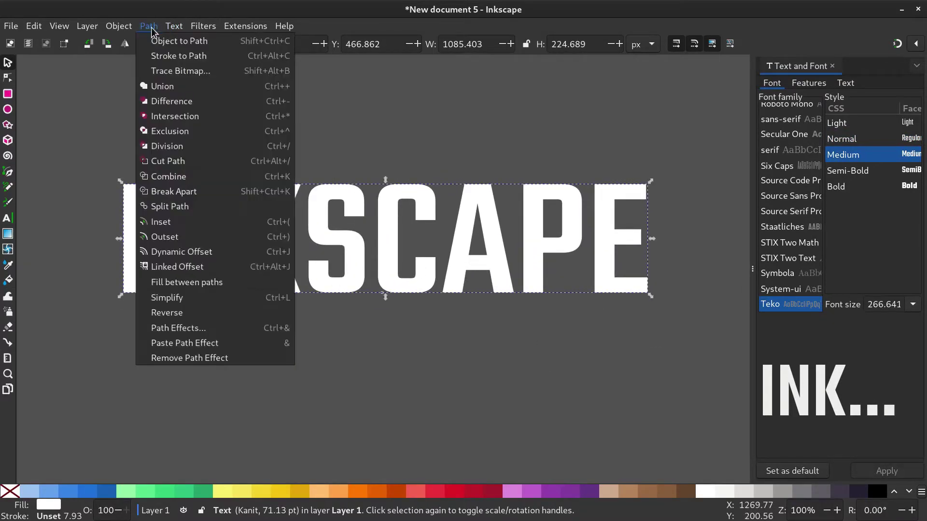
pyautogui.click(153, 41)
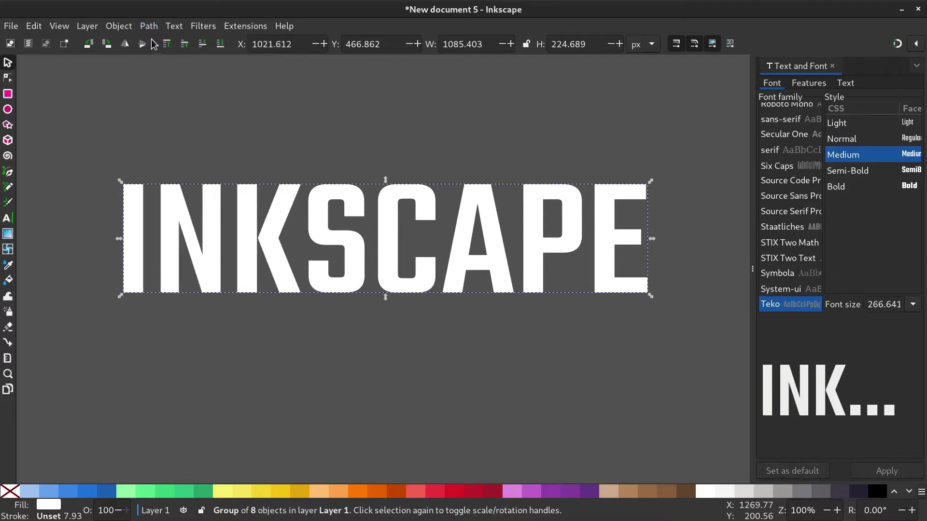
pyautogui.rightClick(254, 255)
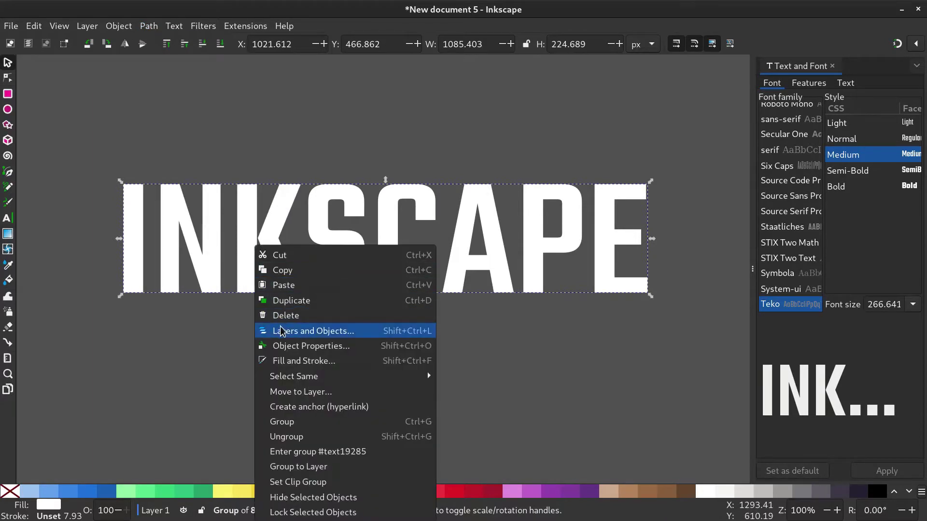
pyautogui.click(299, 435)
pyautogui.click(155, 25)
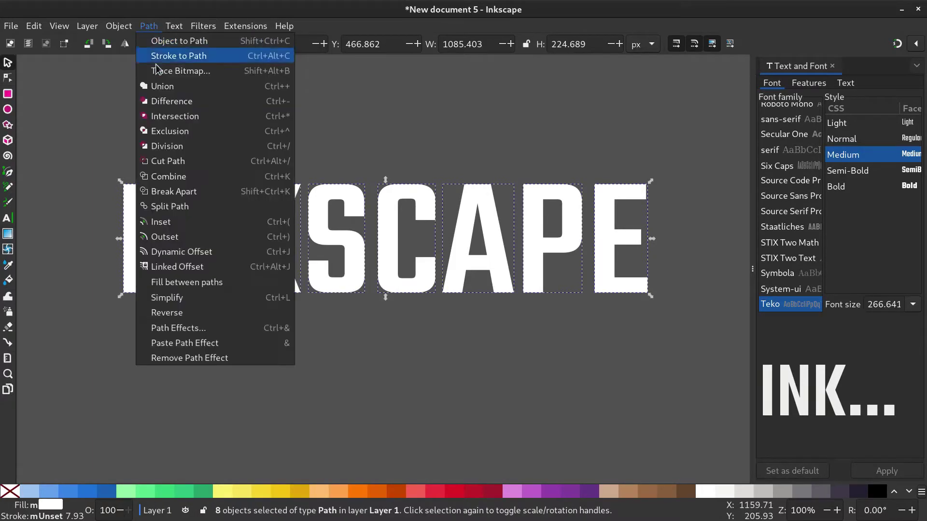
pyautogui.click(158, 85)
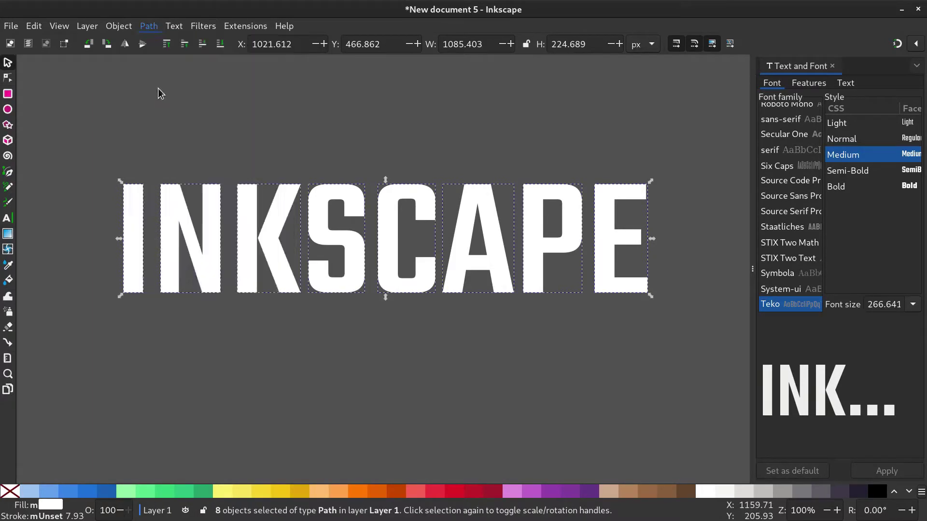
# Step: Duplicate the word path, fill the copy red, nudge it up and send it behind
pyautogui.click(752, 268)
pyautogui.moveTo(466, 264); pyautogui.dragTo(502, 275)
pyautogui.rightClick(502, 275)
pyautogui.click(531, 326)
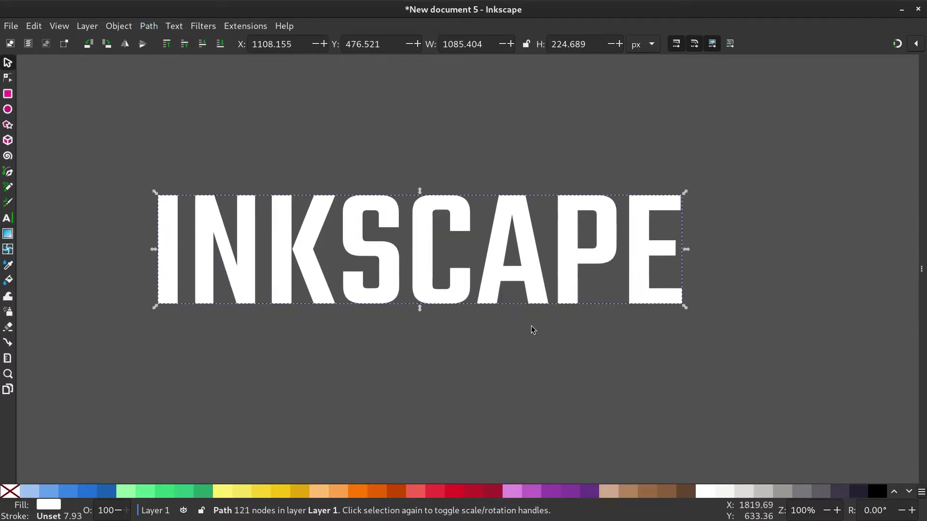
pyautogui.click(459, 495)
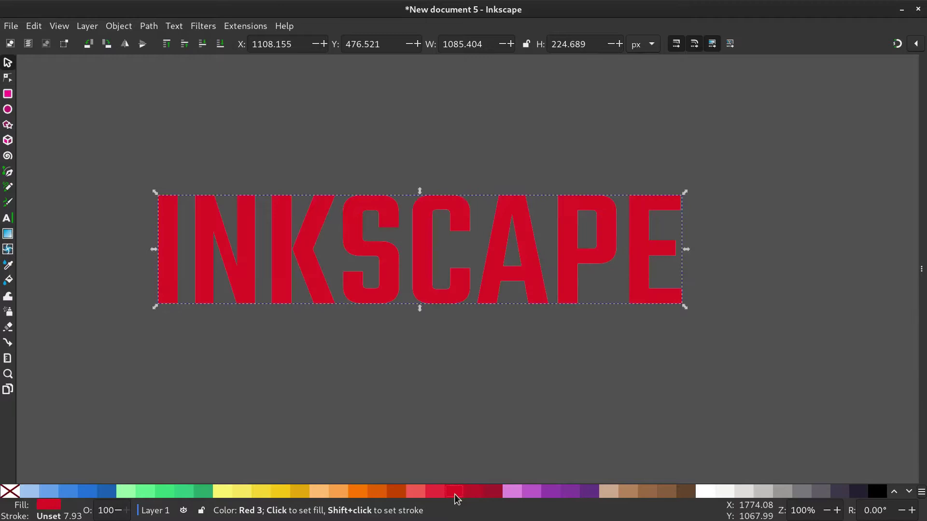
pyautogui.moveTo(496, 280); pyautogui.dragTo(494, 265)
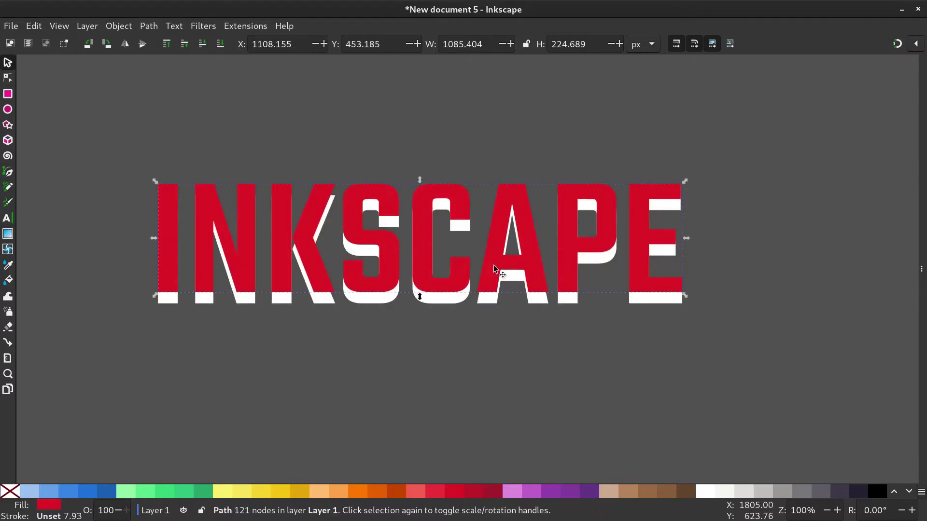
pyautogui.click(218, 50)
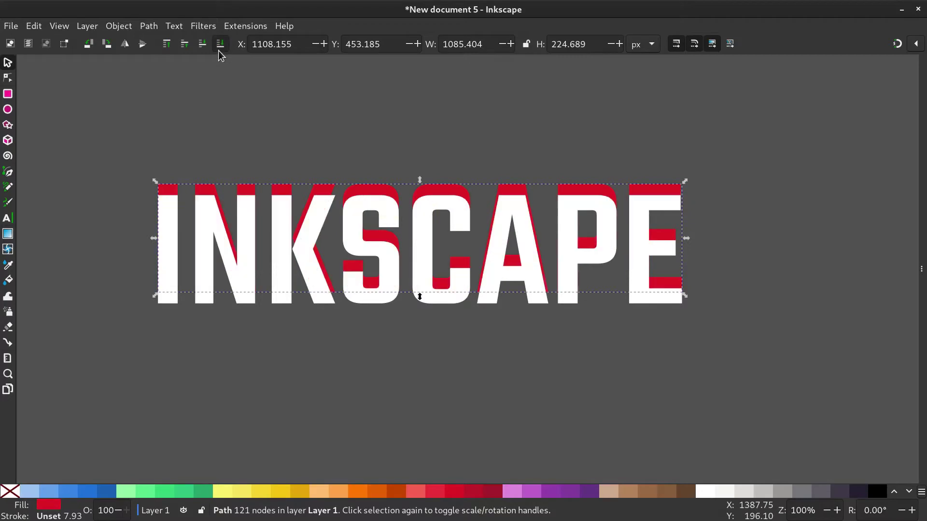
# Step: Select the white and red words and run Interpolate with 30 steps
pyautogui.press('Escape')
pyautogui.click(424, 263)
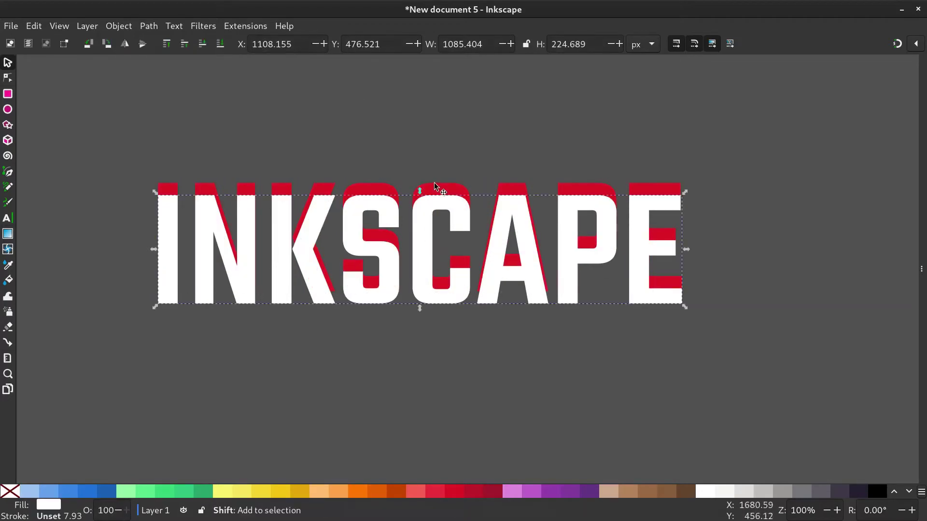
pyautogui.keyDown('shift'); pyautogui.click(435, 186); pyautogui.keyUp('shift')
pyautogui.click(244, 26)
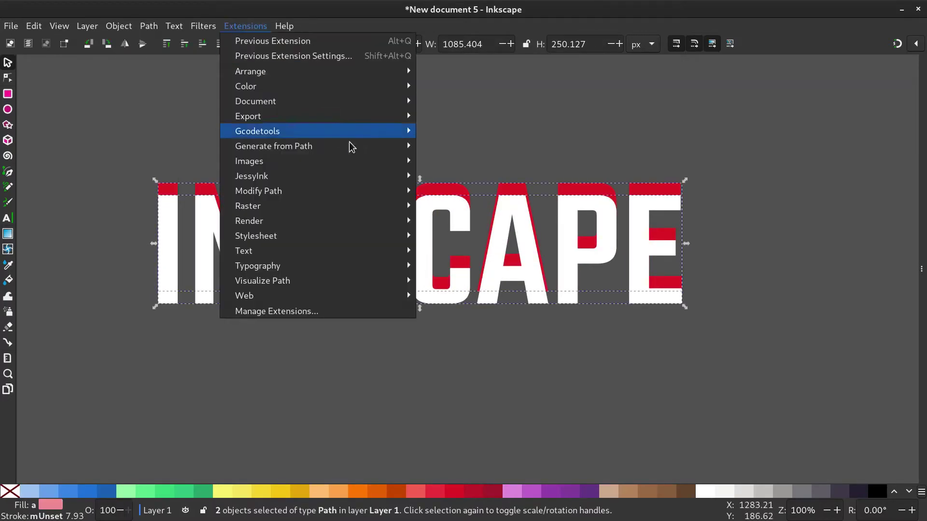
pyautogui.moveTo(354, 146)
pyautogui.click(446, 176)
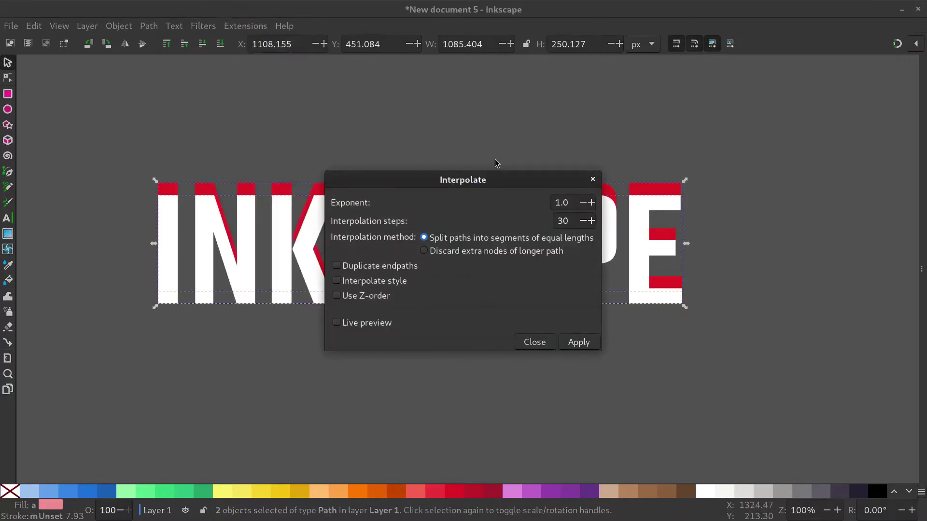
pyautogui.moveTo(486, 182); pyautogui.dragTo(761, 298)
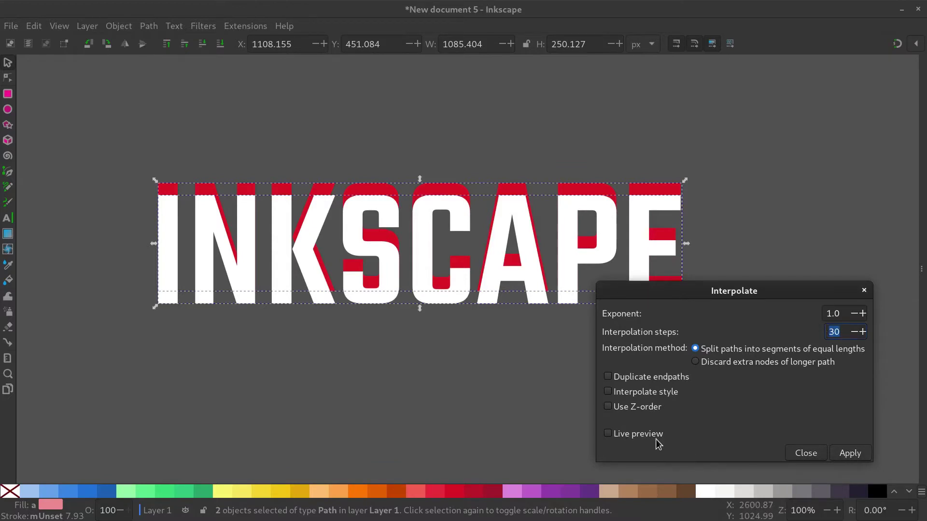
pyautogui.click(845, 453)
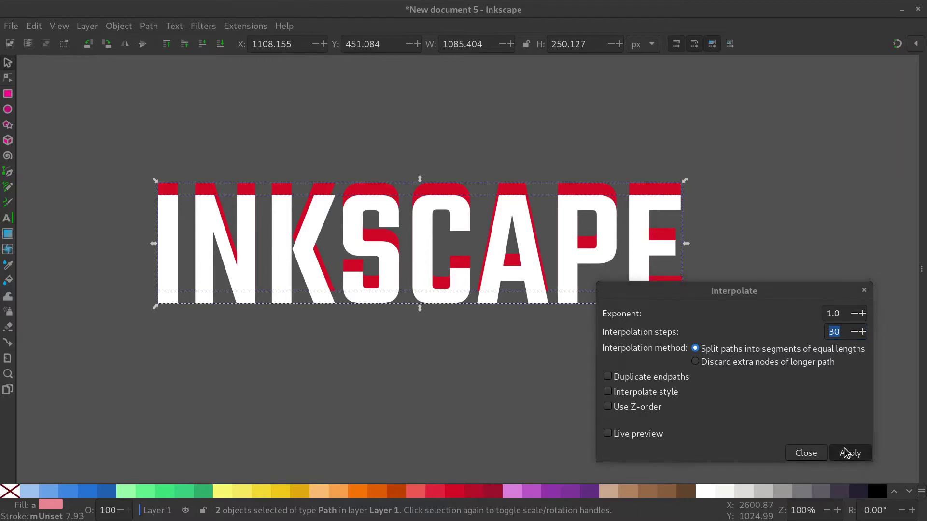
pyautogui.click(814, 454)
# Step: Move the blend group g19385 beneath the lettering paths using Layers and Objects
pyautogui.click(497, 253)
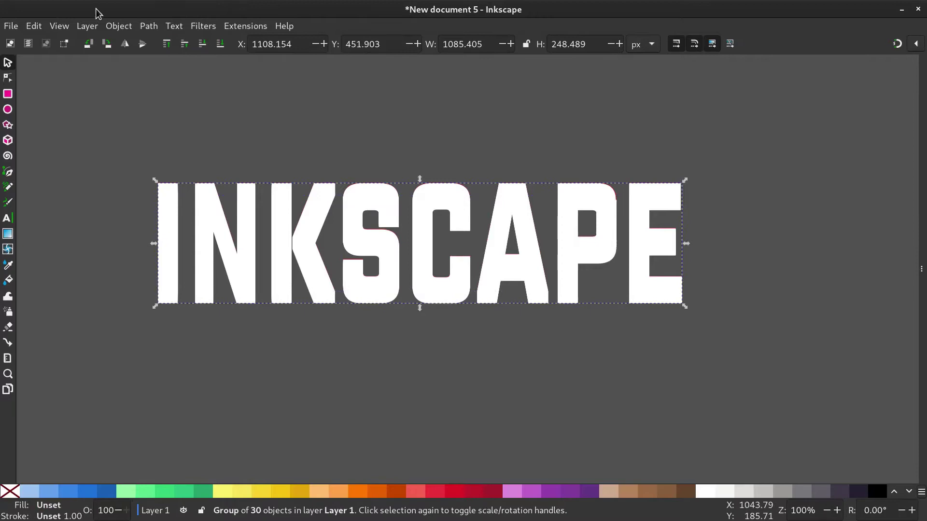
pyautogui.click(118, 26)
pyautogui.click(127, 41)
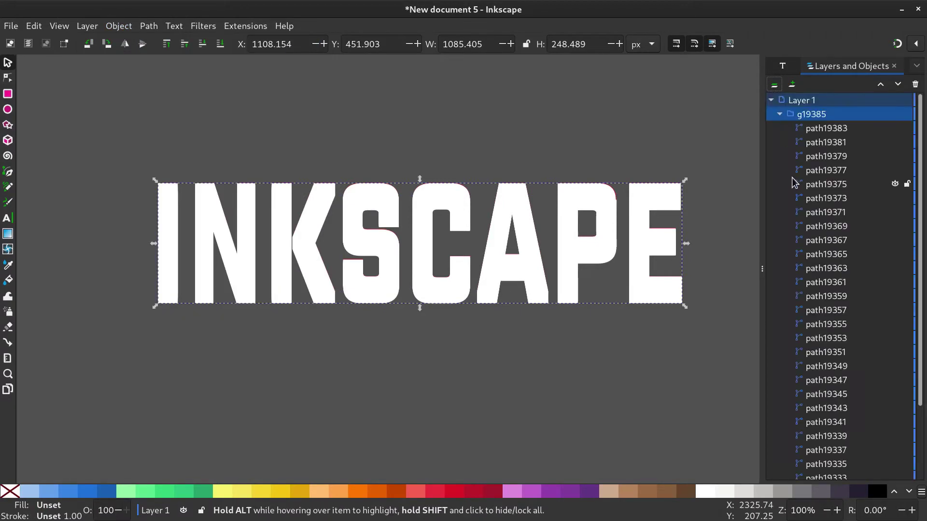
pyautogui.click(779, 113)
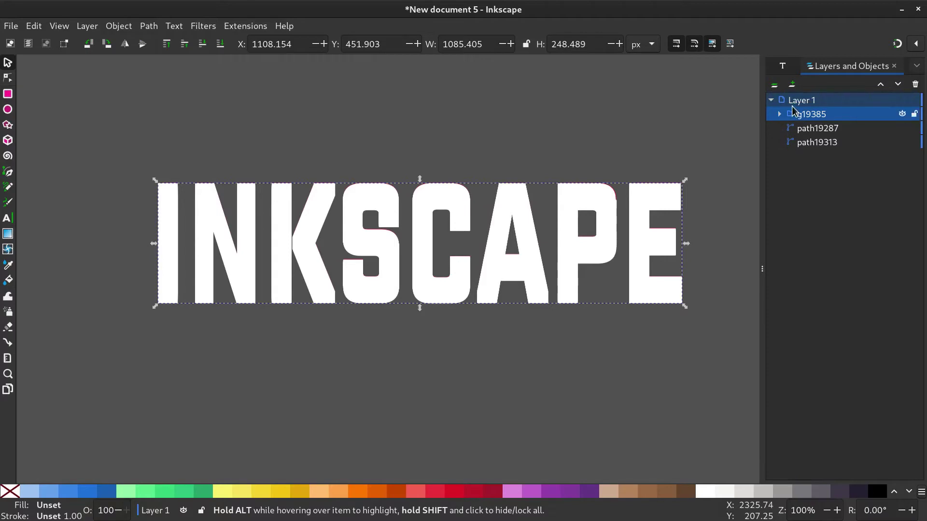
pyautogui.click(801, 134)
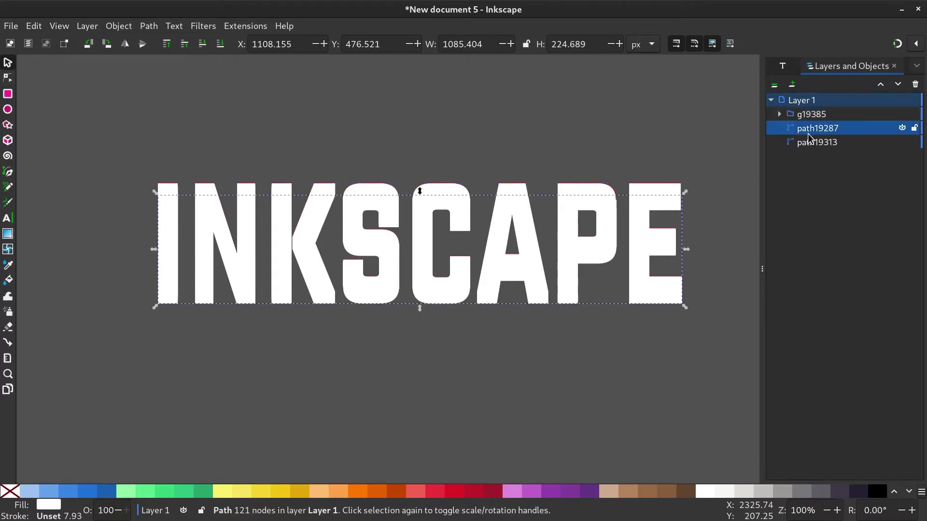
pyautogui.click(596, 196)
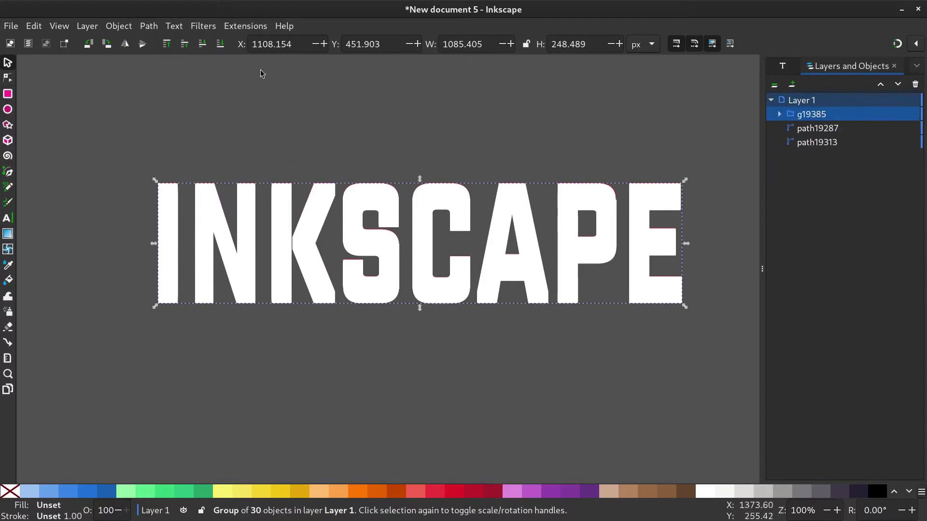
pyautogui.click(220, 45)
# Step: Delete the red lettering copy and fill the front lettering orange
pyautogui.click(569, 108)
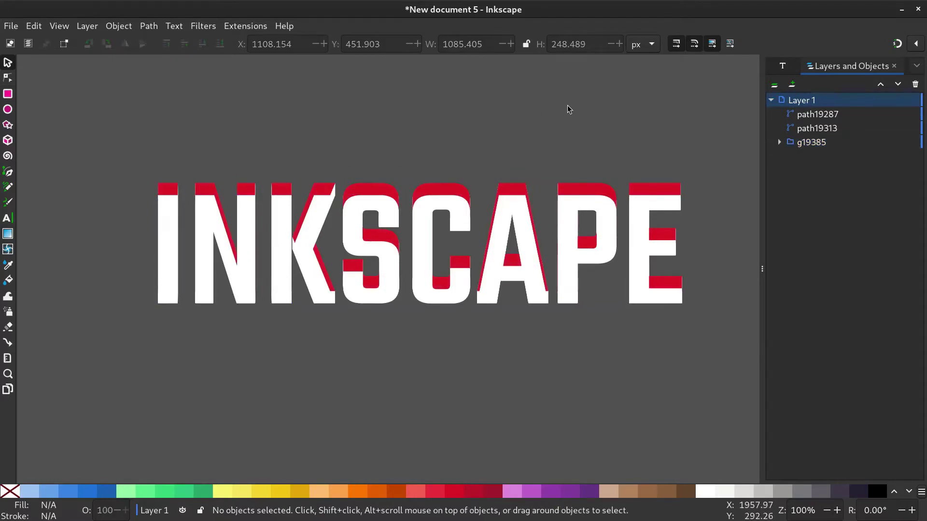
pyautogui.click(449, 191)
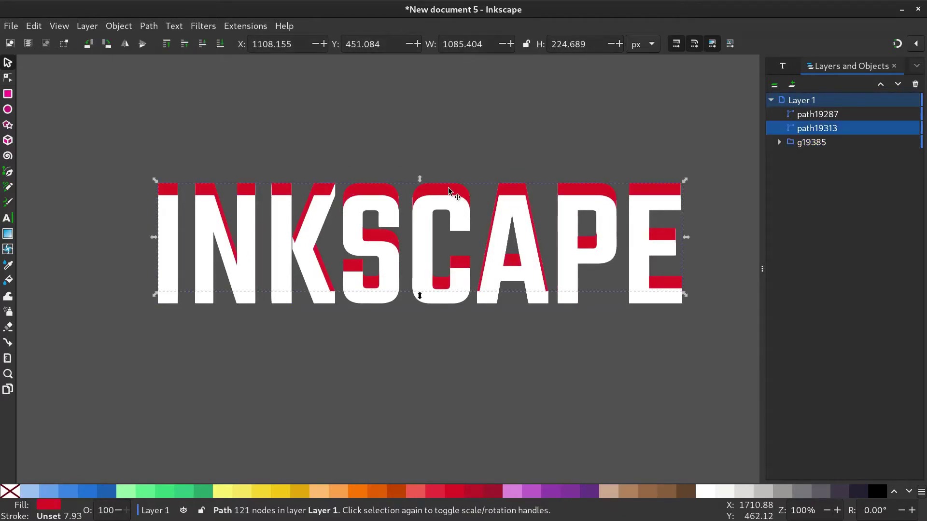
pyautogui.press('Delete')
pyautogui.click(422, 288)
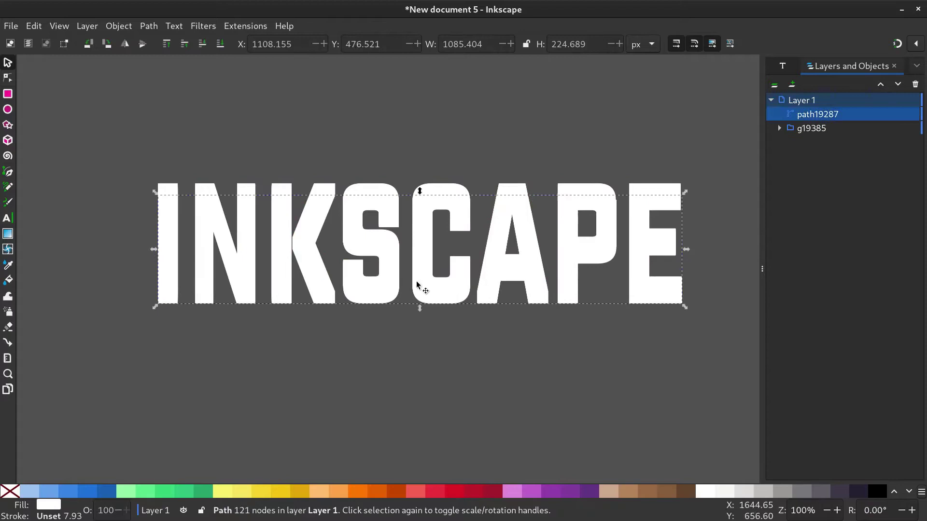
pyautogui.click(286, 499)
pyautogui.click(421, 387)
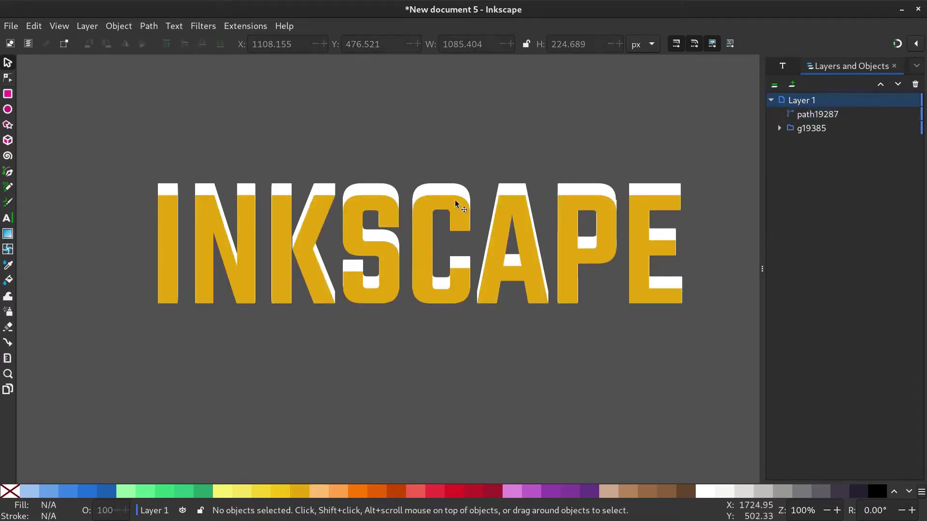
pyautogui.click(455, 204)
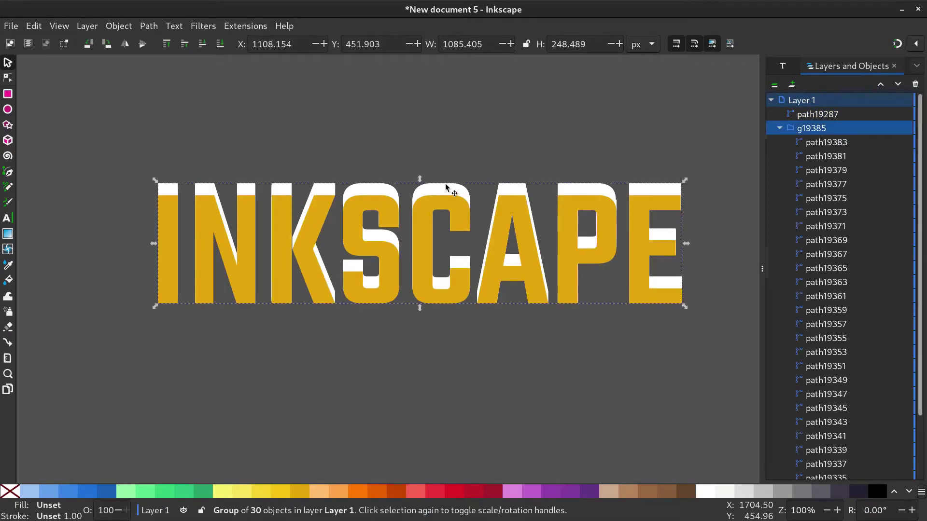
pyautogui.click(381, 263)
pyautogui.click(339, 491)
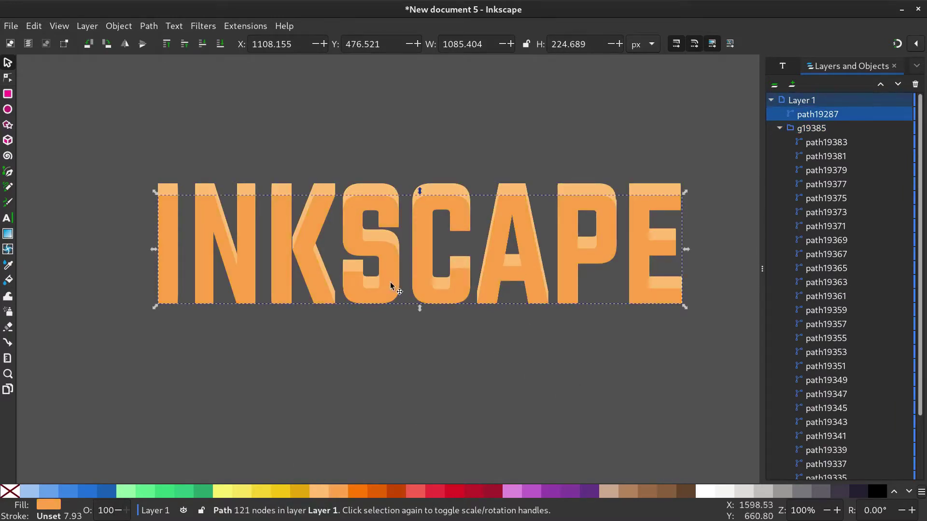
# Step: Darken the front lettering fill to brown (8f5820ff) in Fill and Stroke
pyautogui.click(119, 25)
pyautogui.press('Escape')
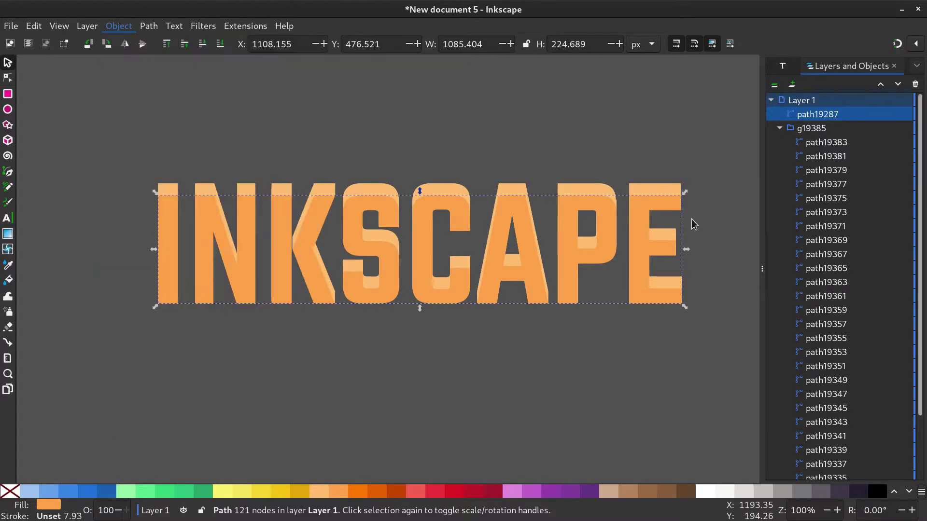
pyautogui.hotkey('ctrl', 'shift', 'f')
pyautogui.moveTo(838, 249); pyautogui.dragTo(834, 215)
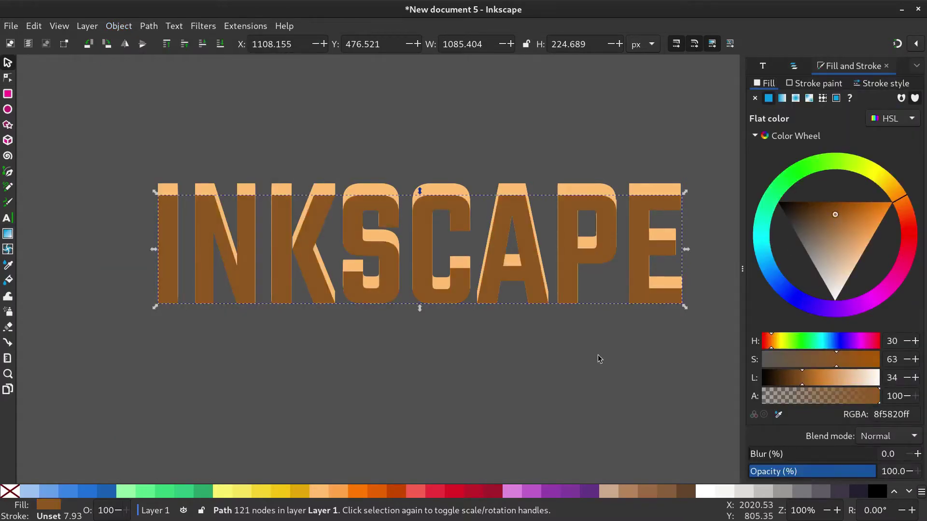
pyautogui.press('Escape')
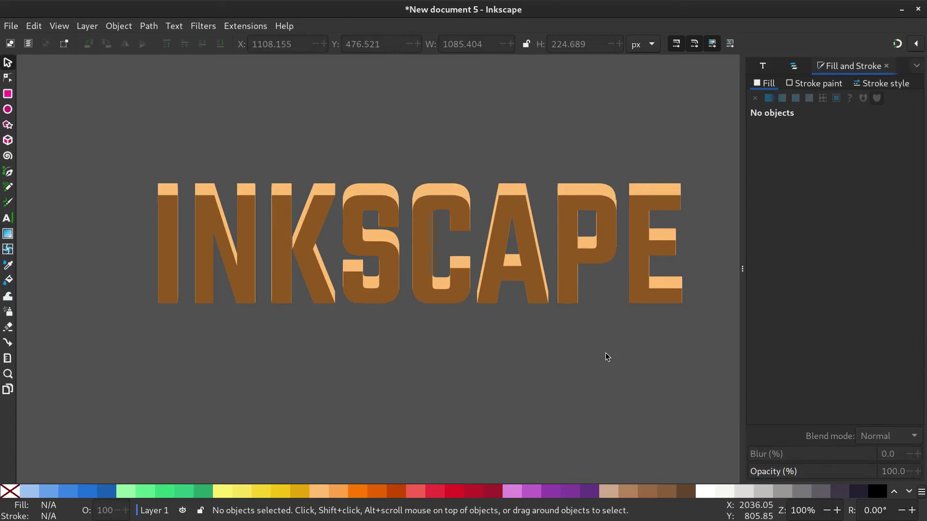
pyautogui.click(742, 267)
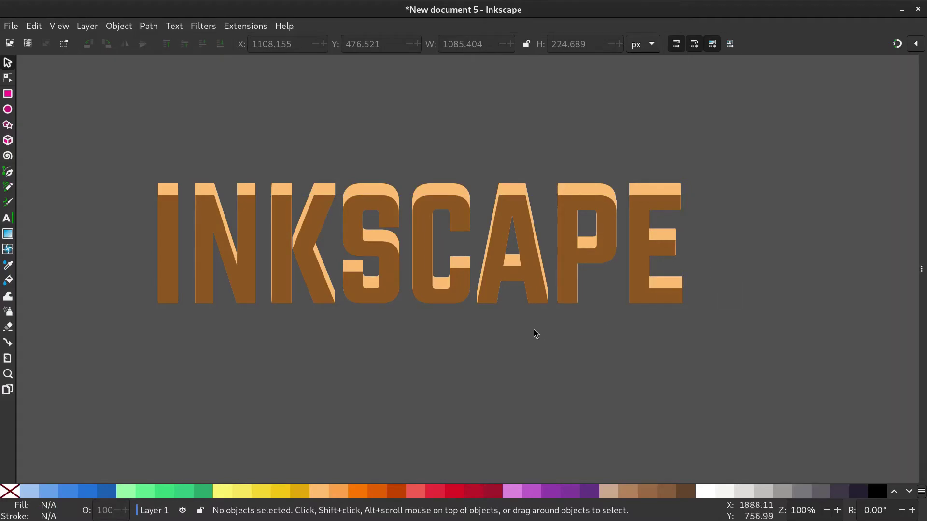
# Step: Duplicate the lettering, fill the copy black and flip it upside down below the original
pyautogui.click(389, 263)
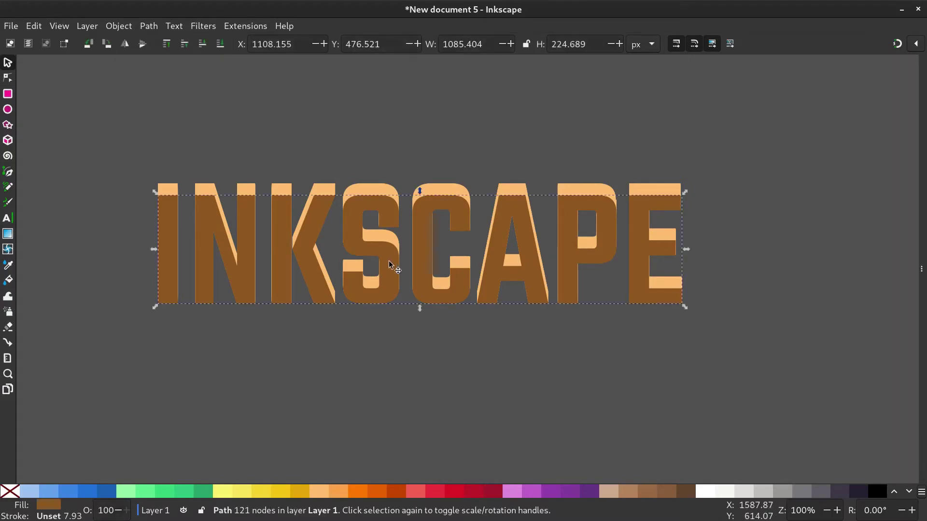
pyautogui.rightClick(389, 262)
pyautogui.click(413, 317)
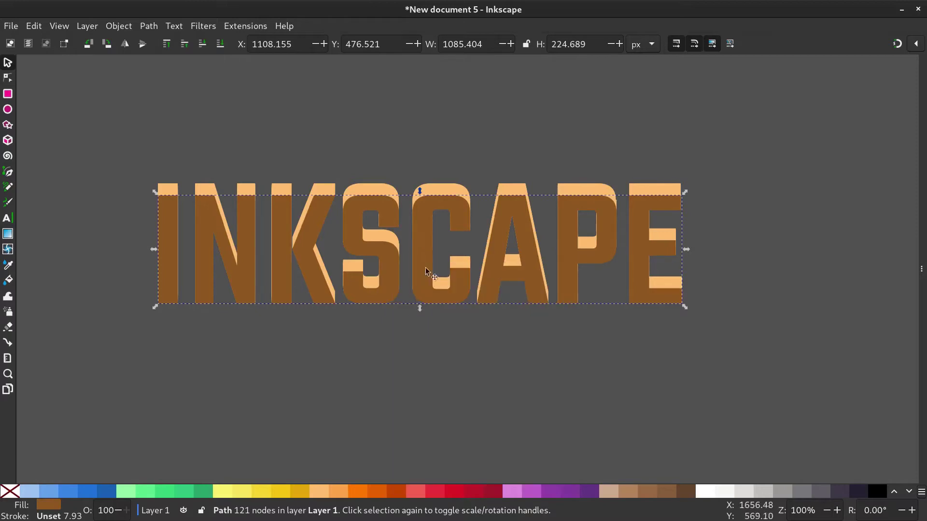
pyautogui.click(881, 492)
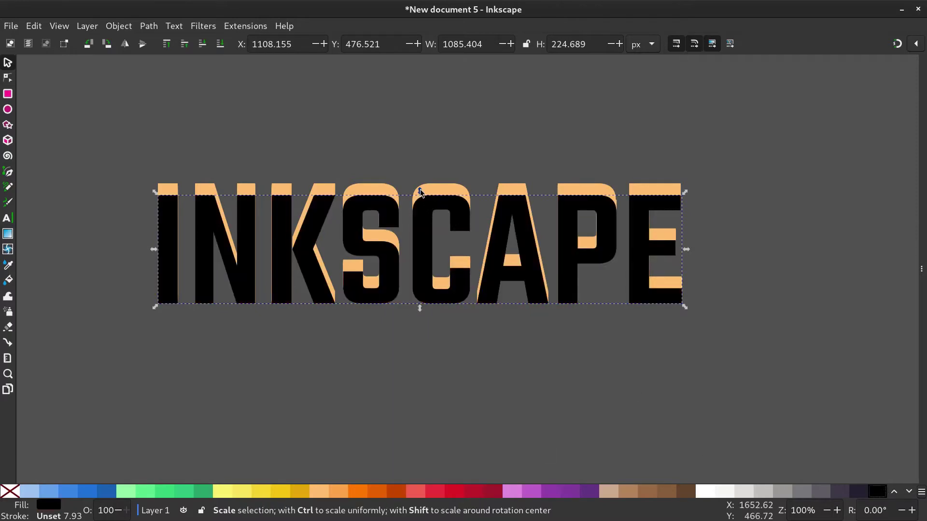
pyautogui.moveTo(420, 191); pyautogui.dragTo(418, 418)
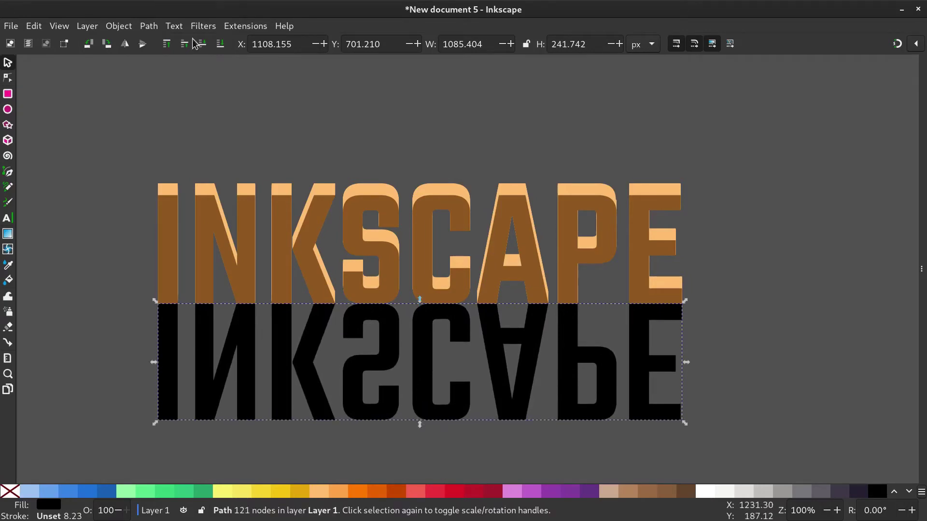
# Step: Add a Perspective/Envelope effect to the black copy from the Path Effects panel
pyautogui.click(153, 26)
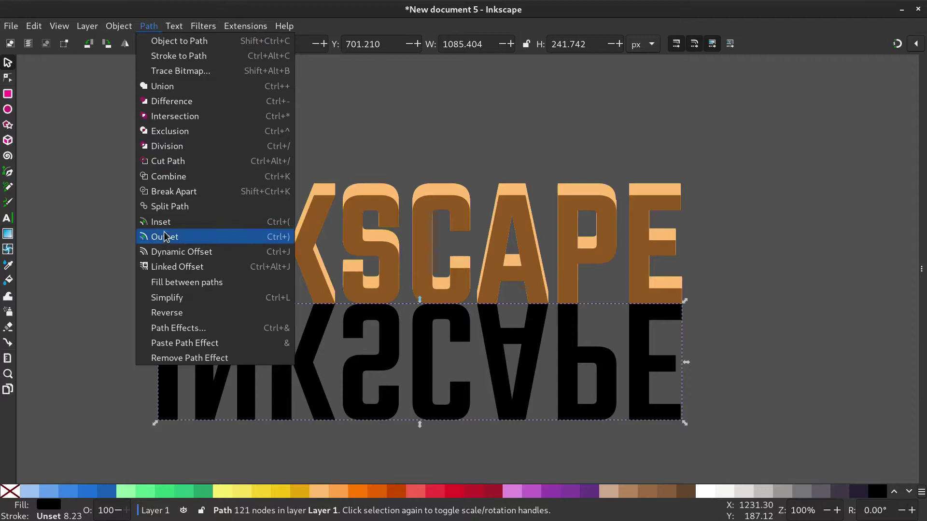
pyautogui.click(164, 328)
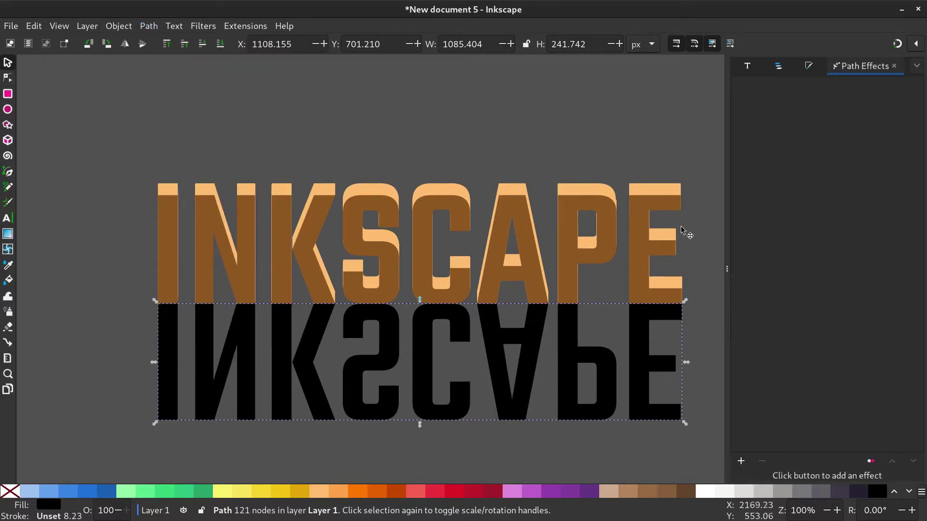
pyautogui.click(741, 461)
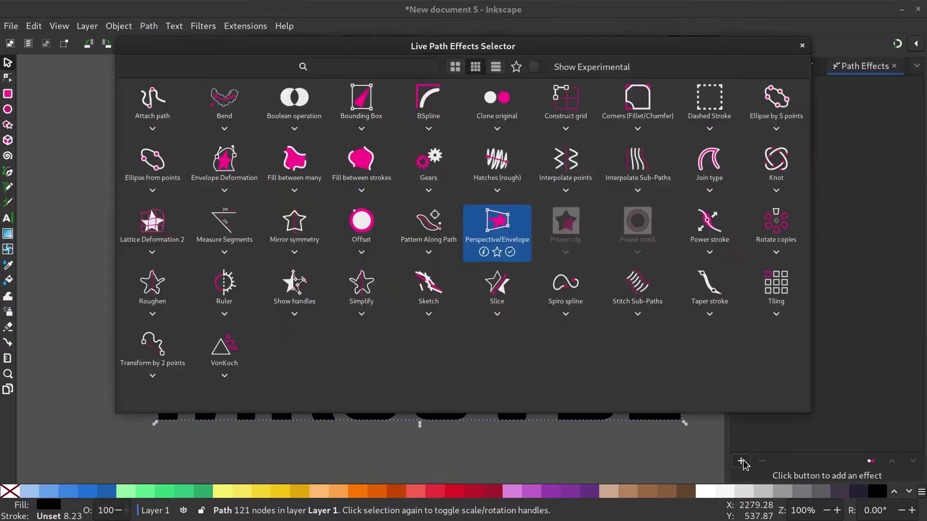
pyautogui.doubleClick(496, 226)
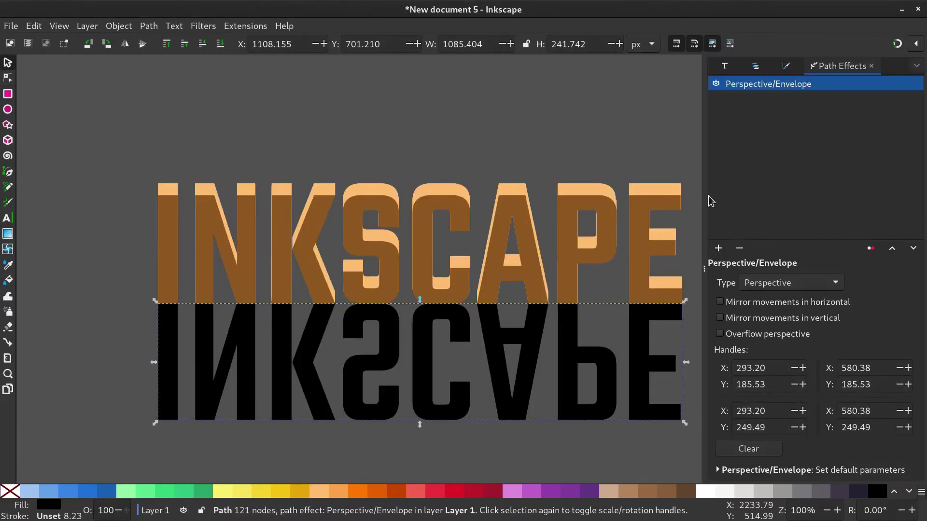
# Step: Drag the reflection's bottom-left and bottom-right corners outward to flare its base
pyautogui.click(9, 81)
pyautogui.press('space')
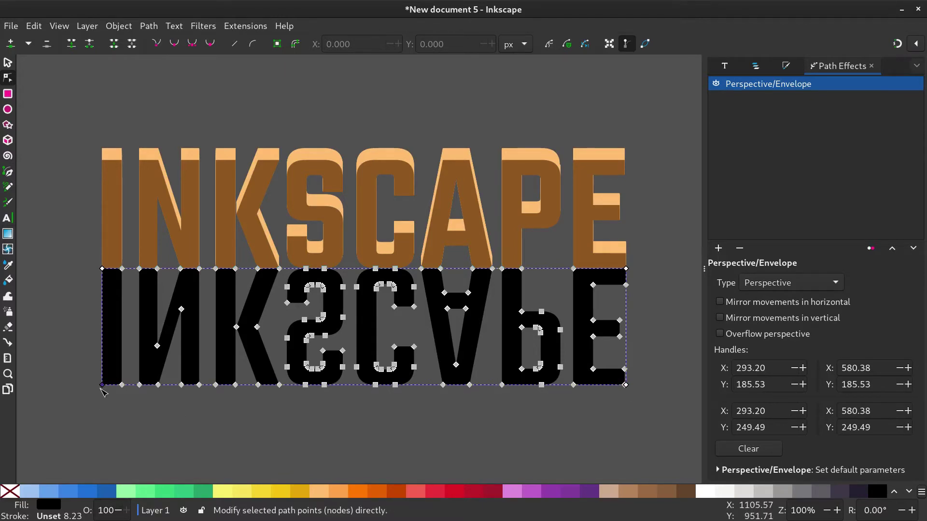
pyautogui.moveTo(101, 385); pyautogui.dragTo(66, 384)
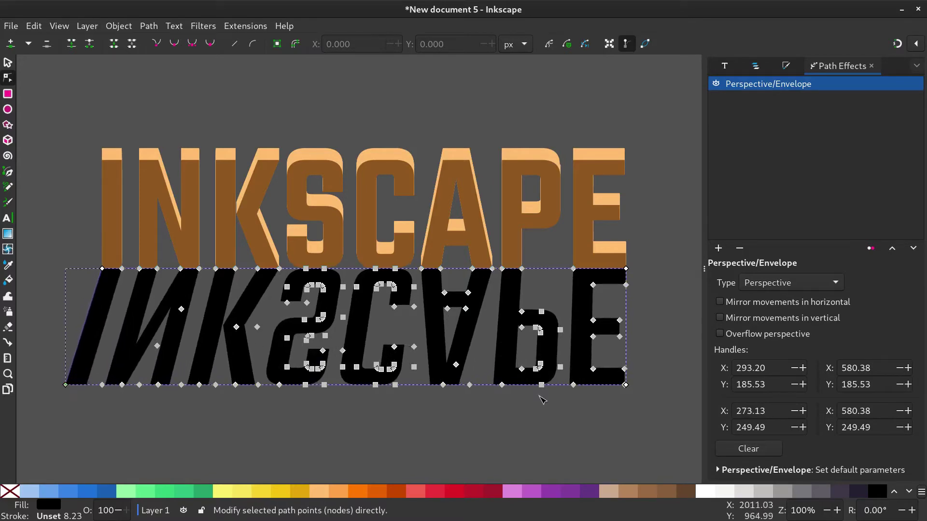
pyautogui.moveTo(625, 385); pyautogui.dragTo(672, 389)
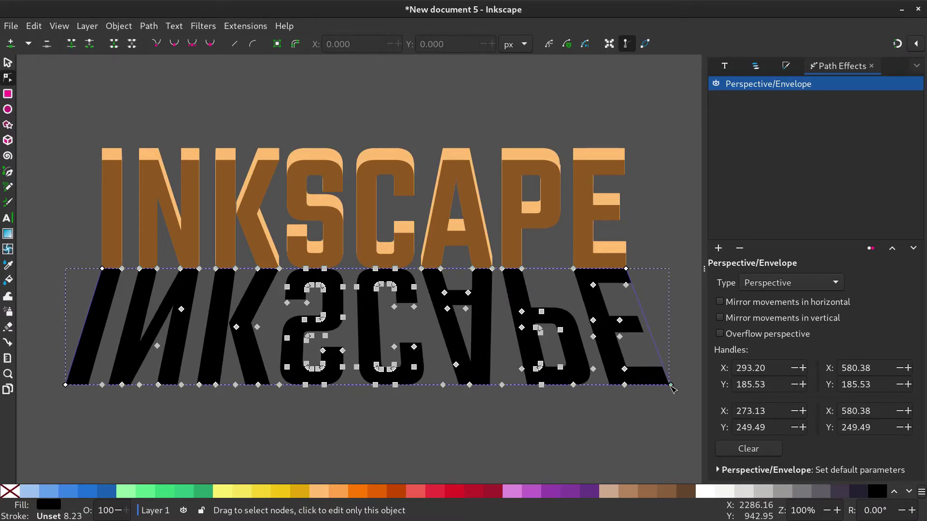
pyautogui.moveTo(672, 388); pyautogui.dragTo(671, 388)
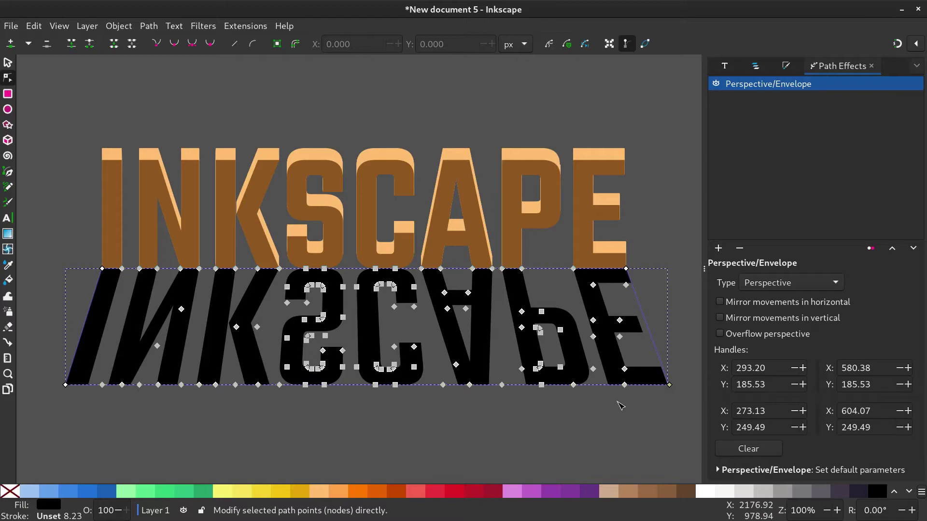
# Step: Convert the reflection with Object to Path, baking in the perspective
pyautogui.click(148, 26)
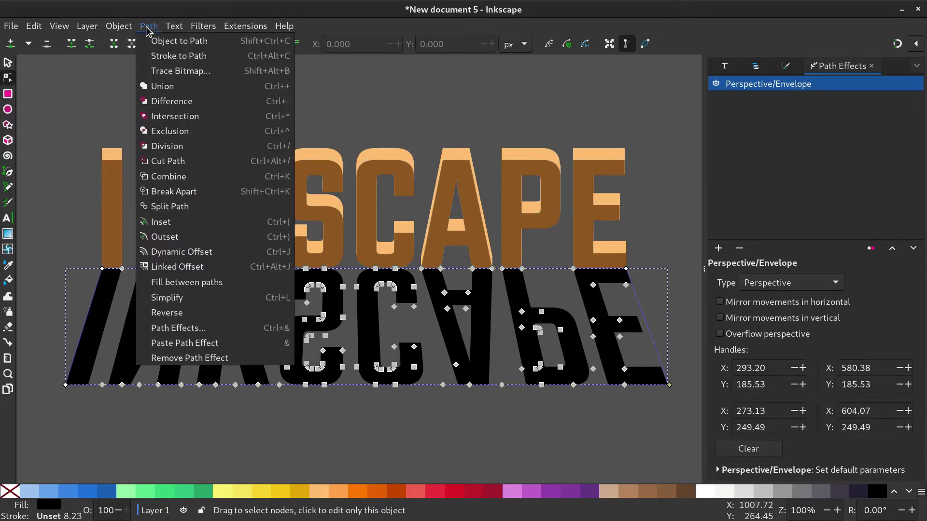
pyautogui.click(155, 44)
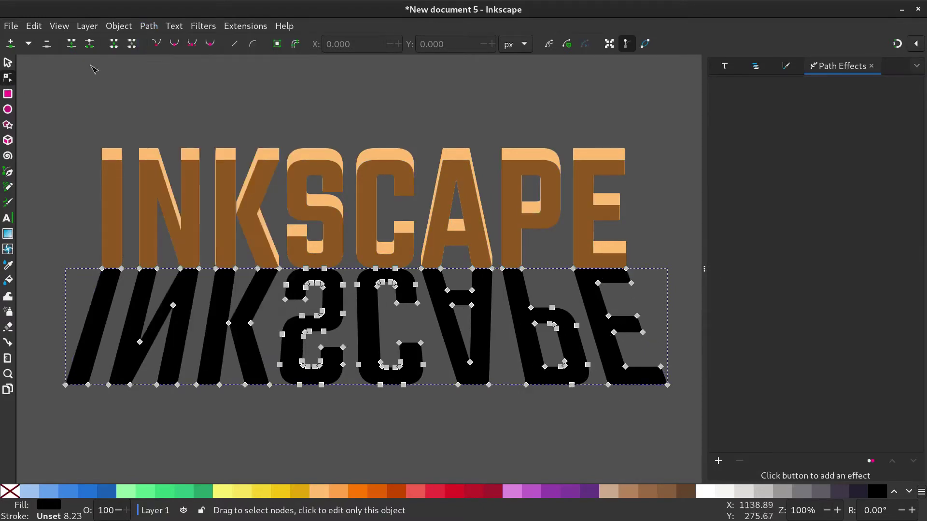
pyautogui.click(11, 65)
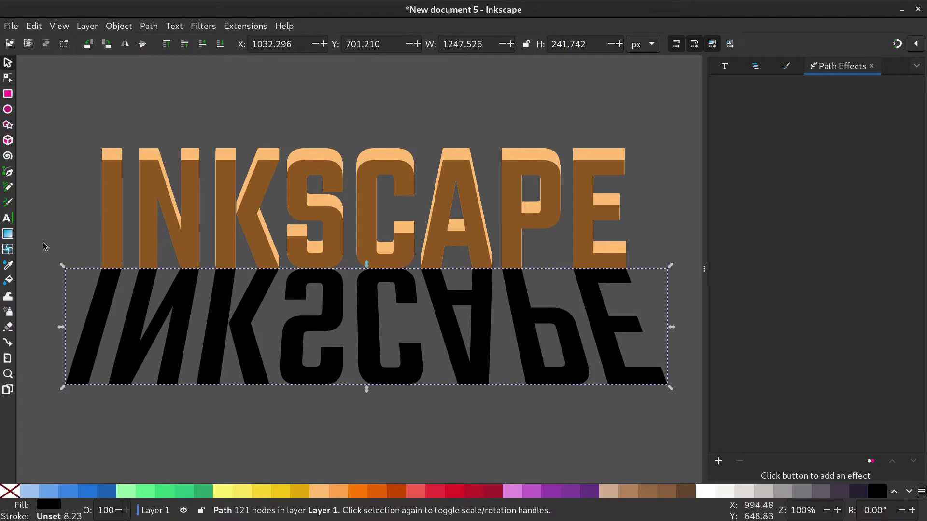
# Step: Drag a vertical linear gradient on the reflection, solid black at top fading to transparent
pyautogui.click(8, 233)
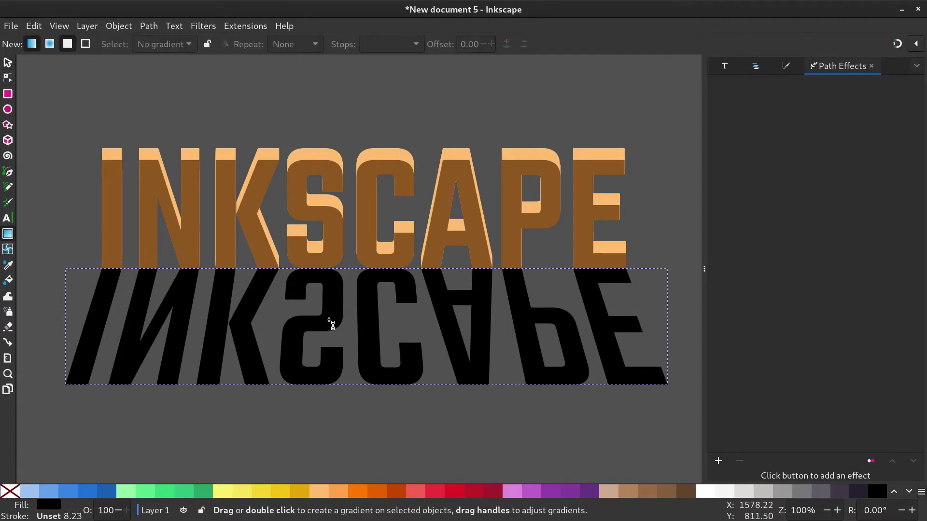
pyautogui.moveTo(356, 276); pyautogui.dragTo(356, 340)
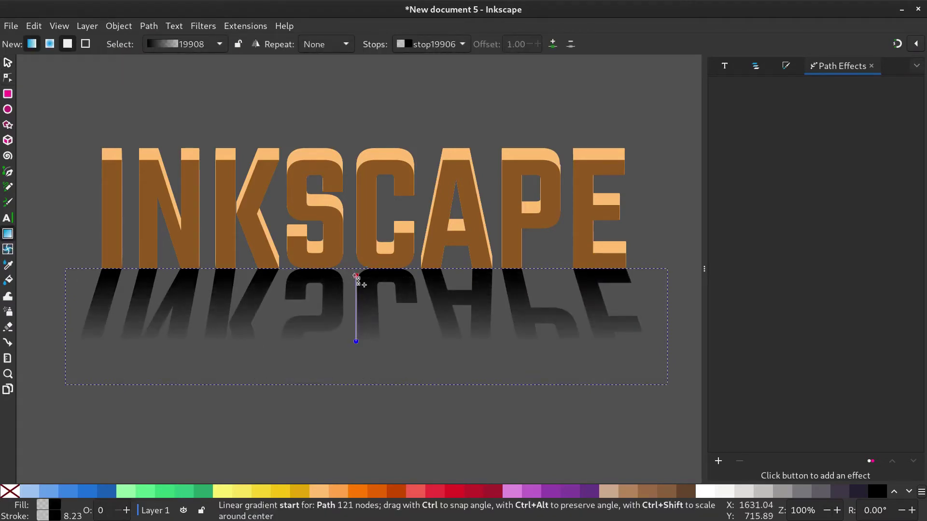
pyautogui.moveTo(356, 276)
pyautogui.mouseDown()
pyautogui.moveTo(356, 256)
pyautogui.moveTo(356, 267)
pyautogui.mouseUp()
pyautogui.click(356, 341)
pyautogui.moveTo(356, 341)
pyautogui.mouseDown()
pyautogui.moveTo(356, 327)
pyautogui.moveTo(356, 354)
pyautogui.mouseUp()
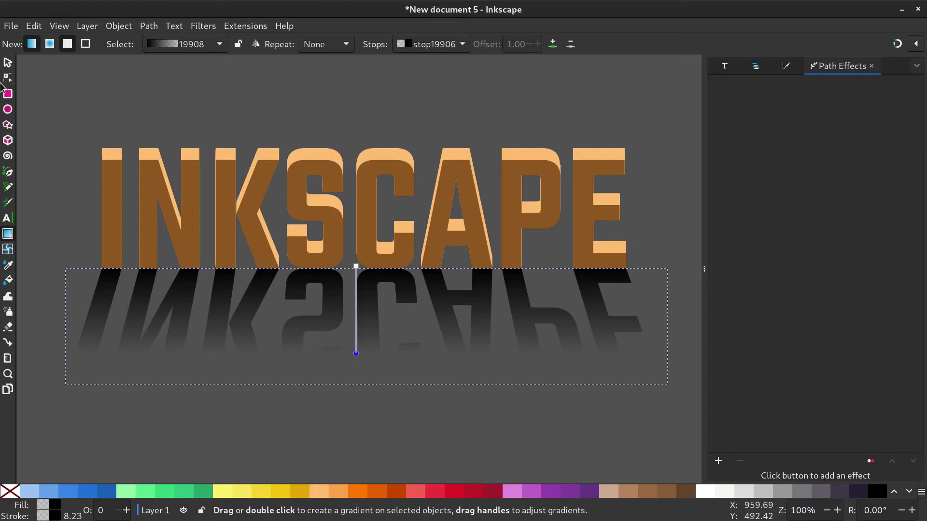
# Step: Set the reflection's blur to 12.8 in the Fill and Stroke panel
pyautogui.click(6, 64)
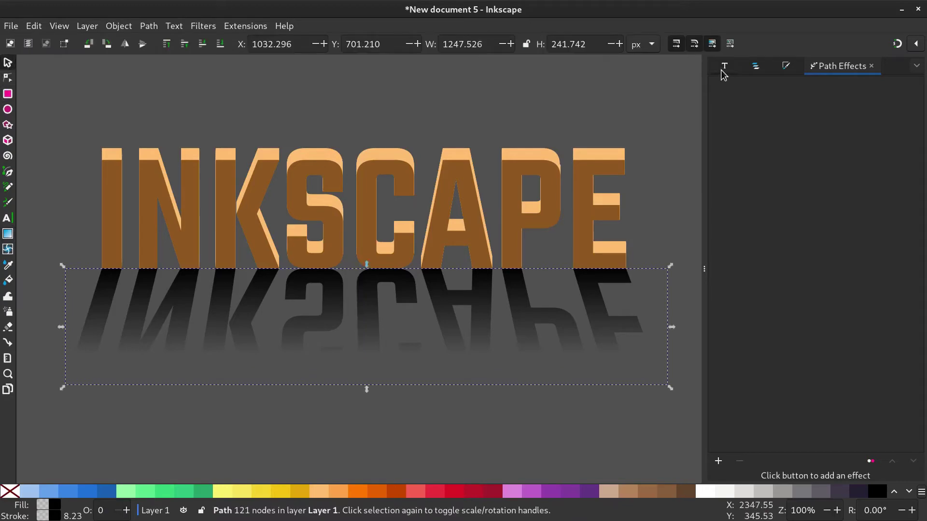
pyautogui.click(786, 71)
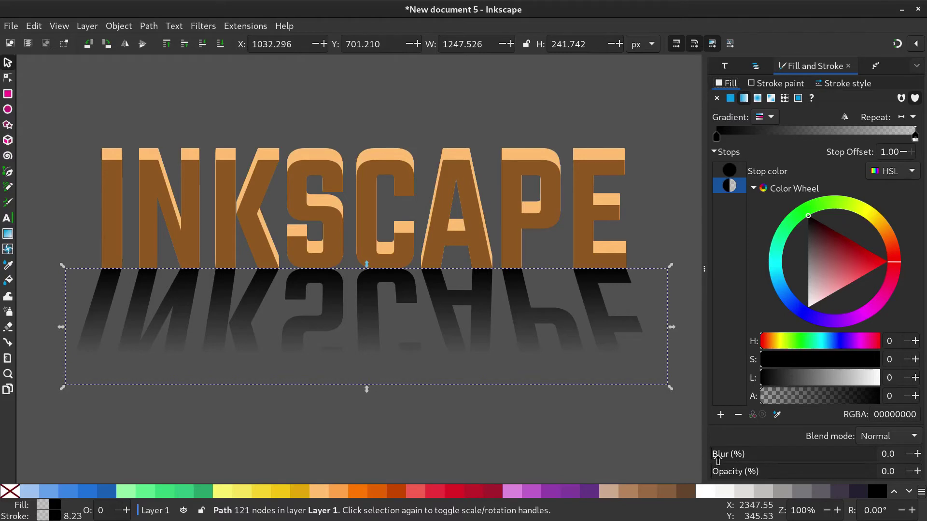
pyautogui.moveTo(718, 459); pyautogui.dragTo(730, 457)
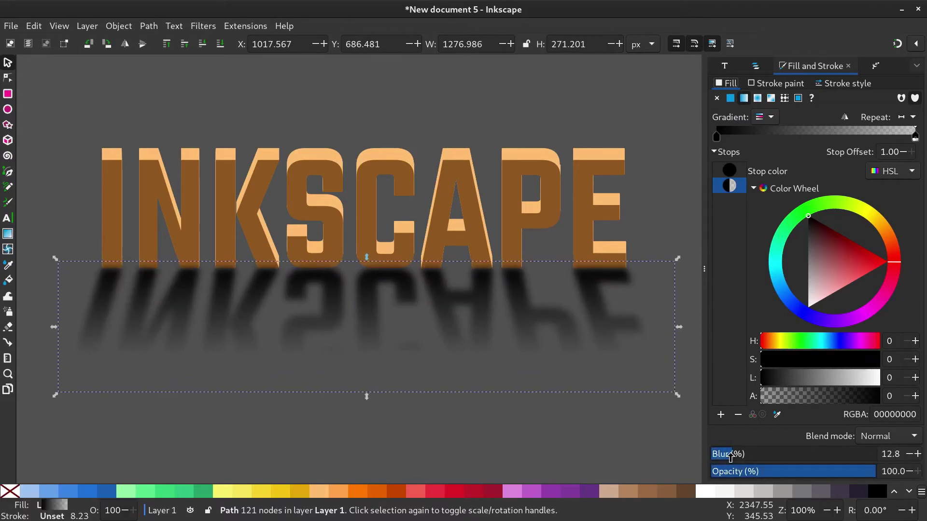
# Step: Duplicate the blurred reflection and set the copy's blur to 0
pyautogui.rightClick(443, 296)
pyautogui.click(465, 116)
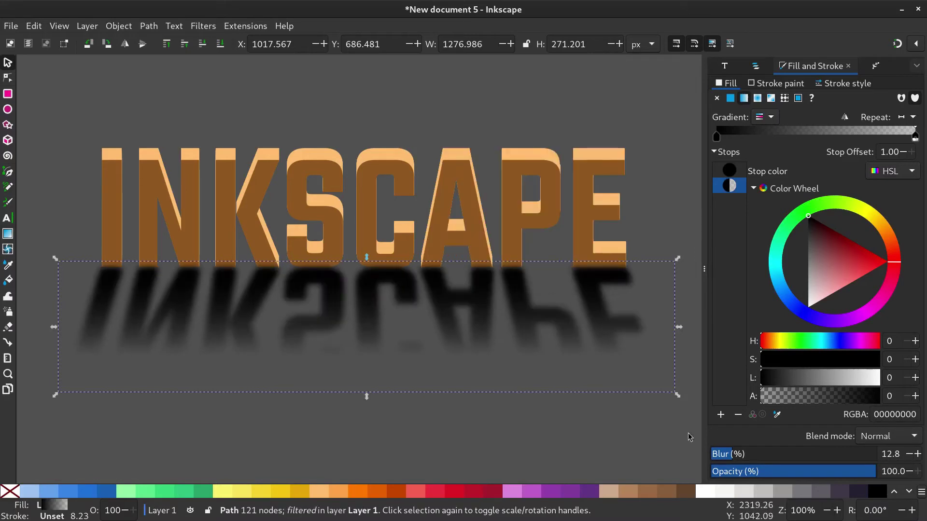
pyautogui.moveTo(729, 454); pyautogui.dragTo(714, 454)
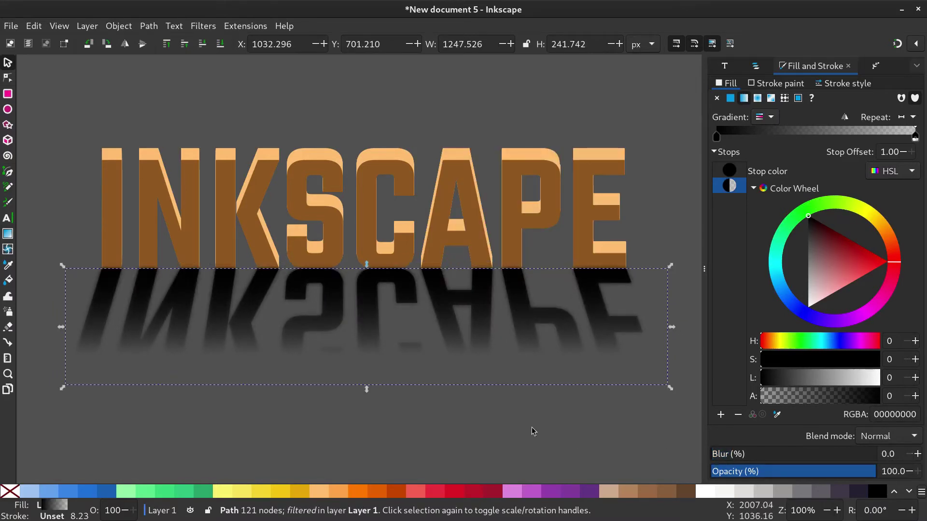
# Step: Pull the duplicate's gradient end stop up so its fade ends sooner, then deselect
pyautogui.click(7, 235)
pyautogui.moveTo(357, 354); pyautogui.dragTo(357, 289)
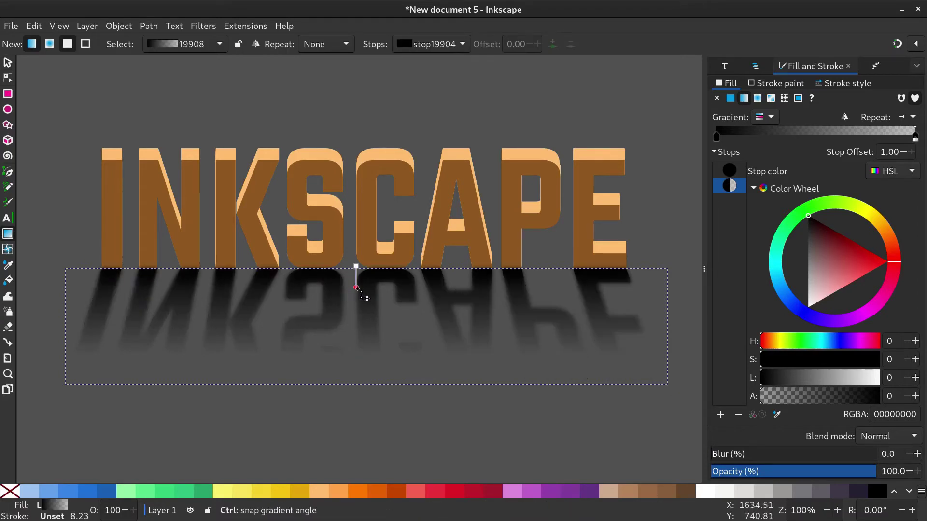
pyautogui.click(356, 288)
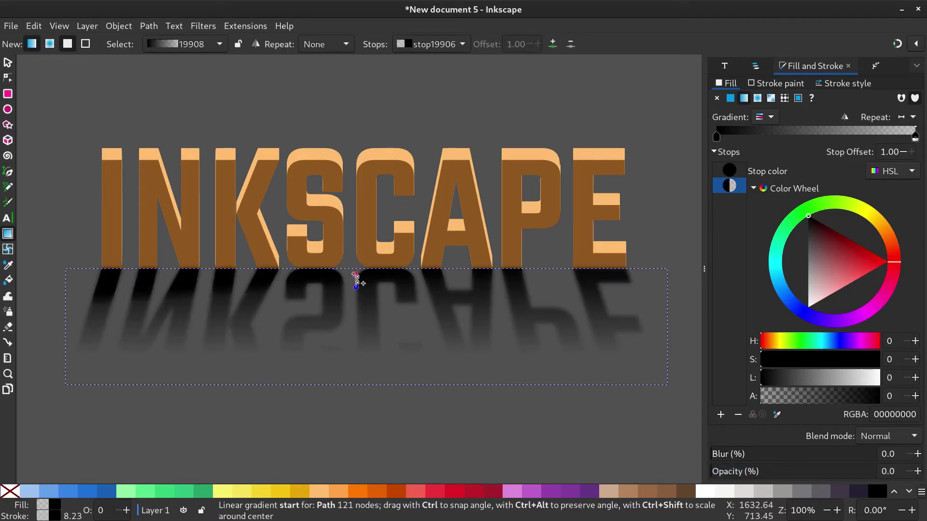
pyautogui.press('ctrl')
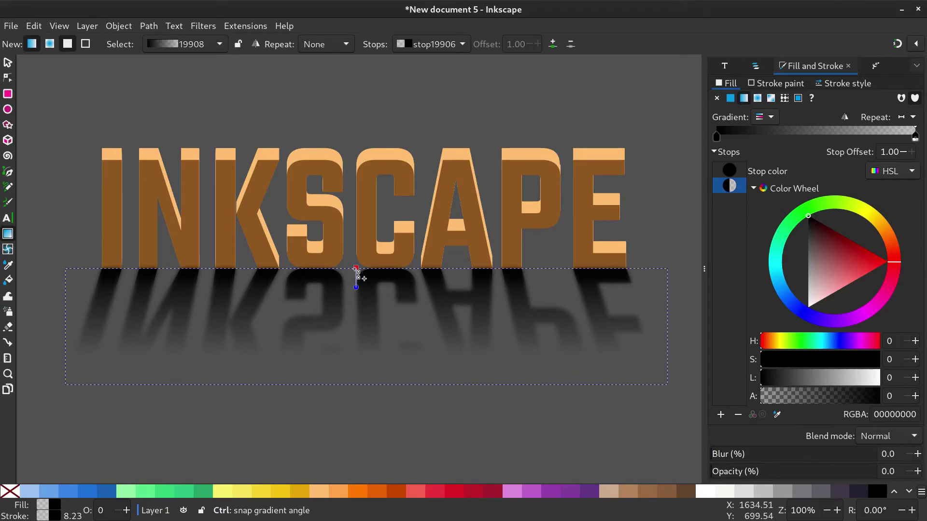
pyautogui.click(356, 269)
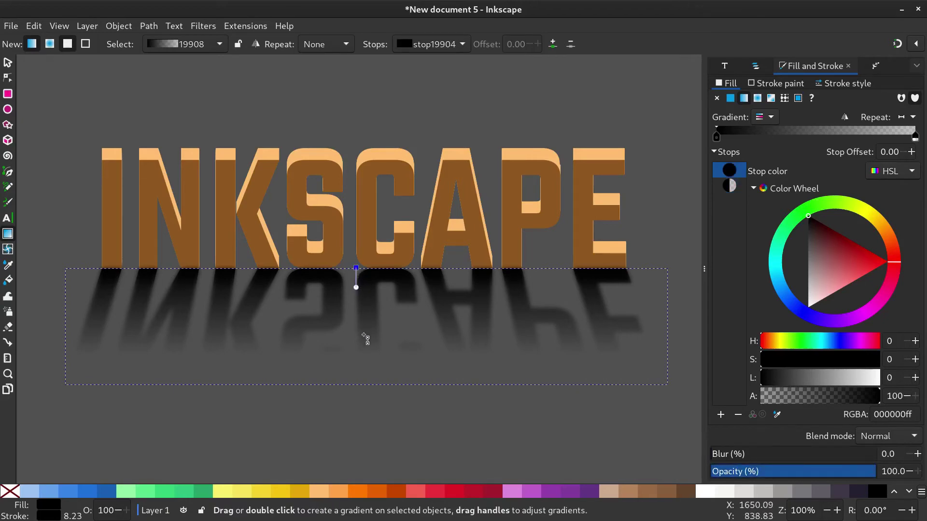
pyautogui.press('s')
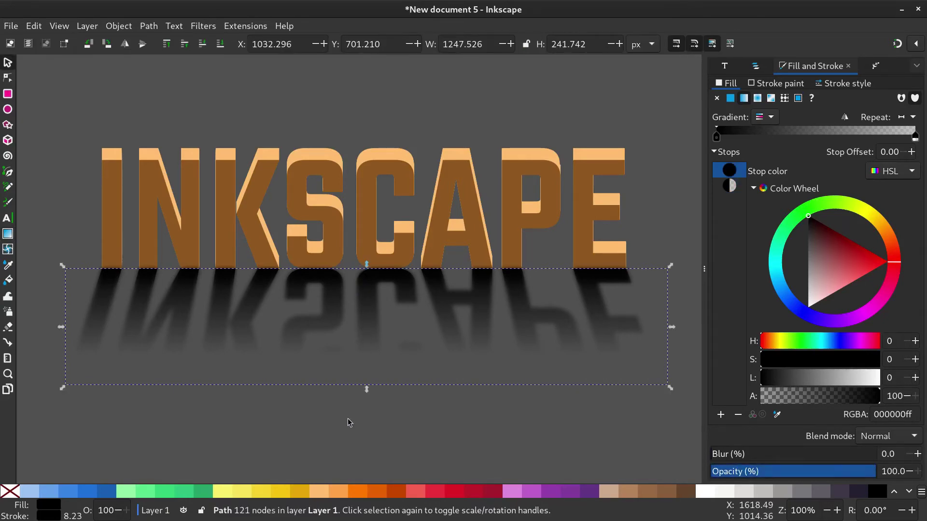
pyautogui.press('Escape')
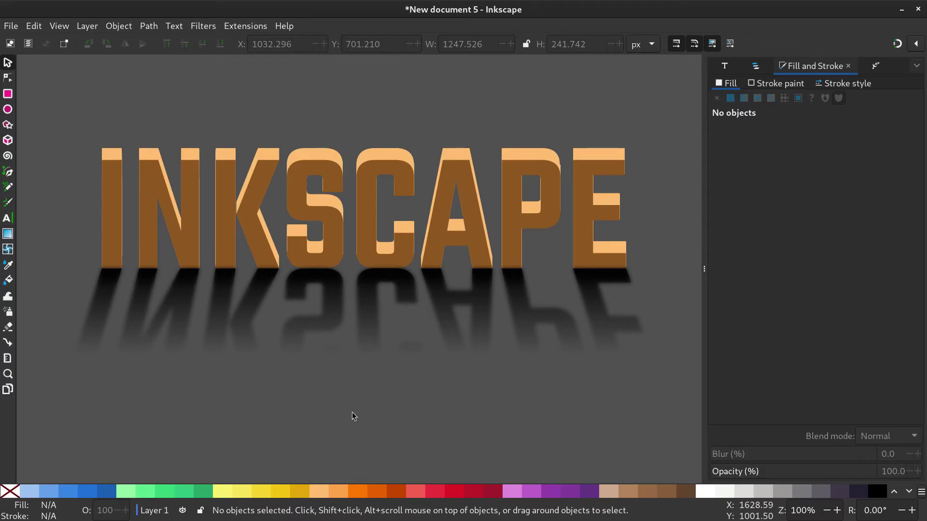
# Step: Draw a large background rectangle behind the text and shift the whole composition about 180 px right
pyautogui.scroll(-2, 353, 383)
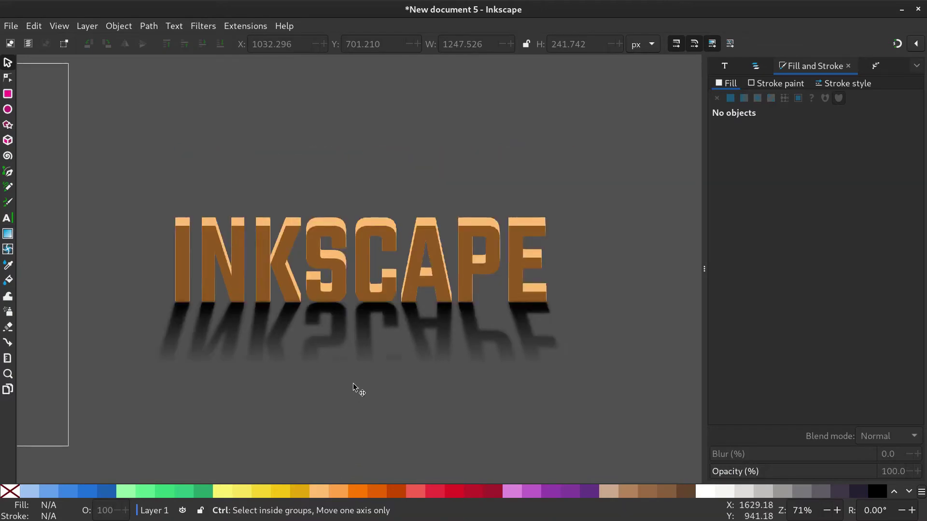
pyautogui.click(7, 95)
pyautogui.moveTo(575, 189); pyautogui.dragTo(130, 437)
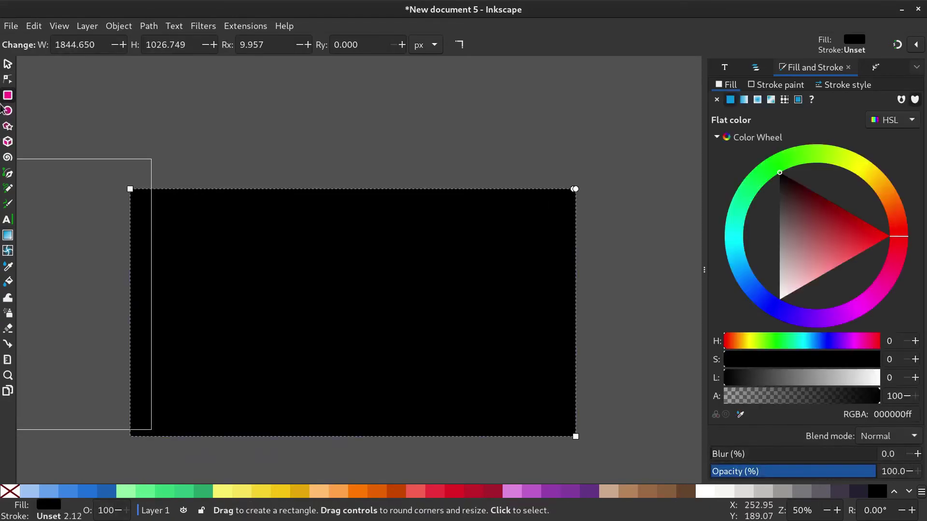
pyautogui.click(7, 63)
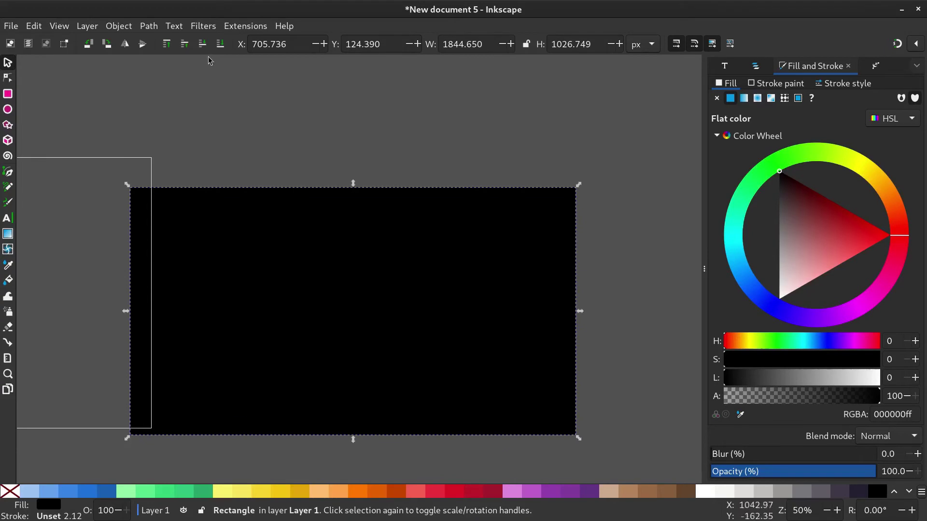
pyautogui.click(222, 45)
pyautogui.moveTo(437, 403); pyautogui.dragTo(436, 395)
pyautogui.moveTo(680, 125); pyautogui.dragTo(128, 445)
pyautogui.moveTo(197, 399); pyautogui.dragTo(281, 393)
pyautogui.click(459, 426)
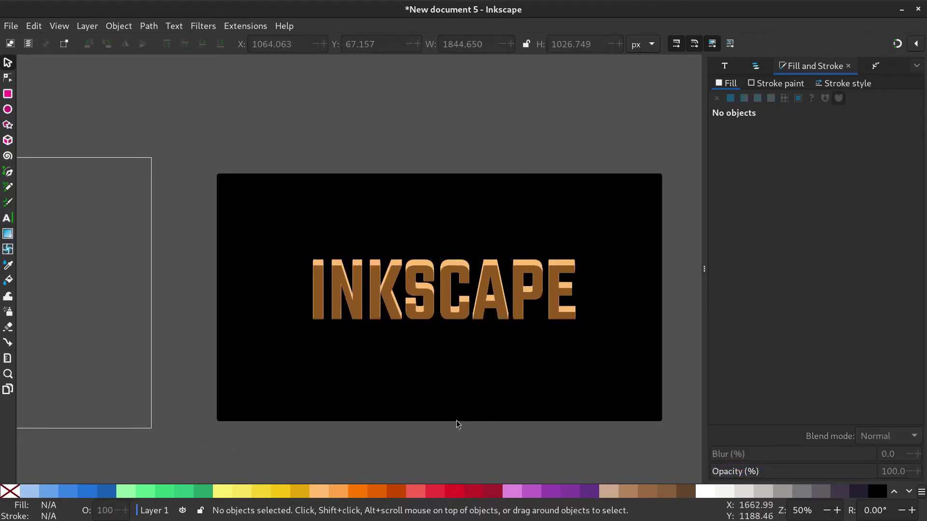
# Step: Change the background rectangle's fill from black to light yellow ffe79eff
pyautogui.click(614, 381)
pyautogui.hscroll(4, 573, 405)
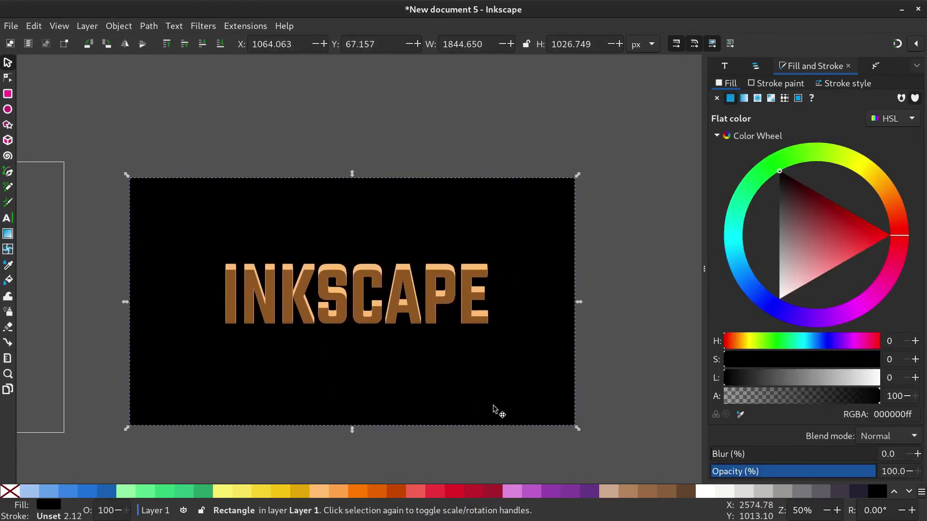
pyautogui.click(875, 176)
pyautogui.moveTo(848, 260); pyautogui.dragTo(861, 274)
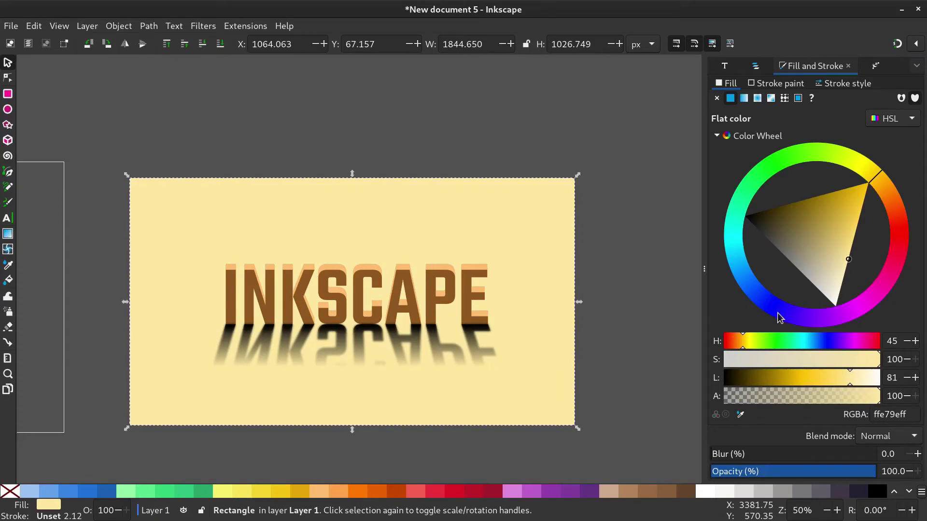
# Step: Move the reflection's gradient handles upward so the mirrored text fades out midway down
pyautogui.click(622, 367)
pyautogui.click(401, 361)
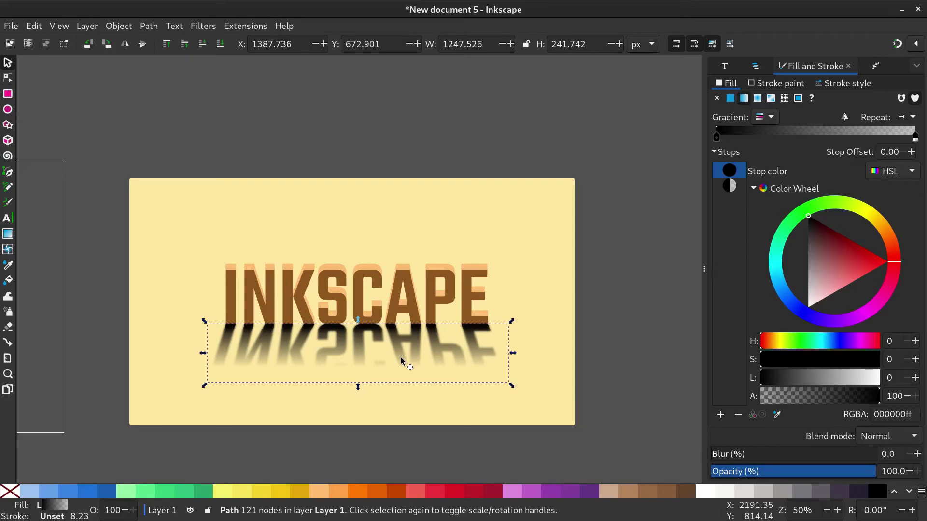
pyautogui.click(8, 237)
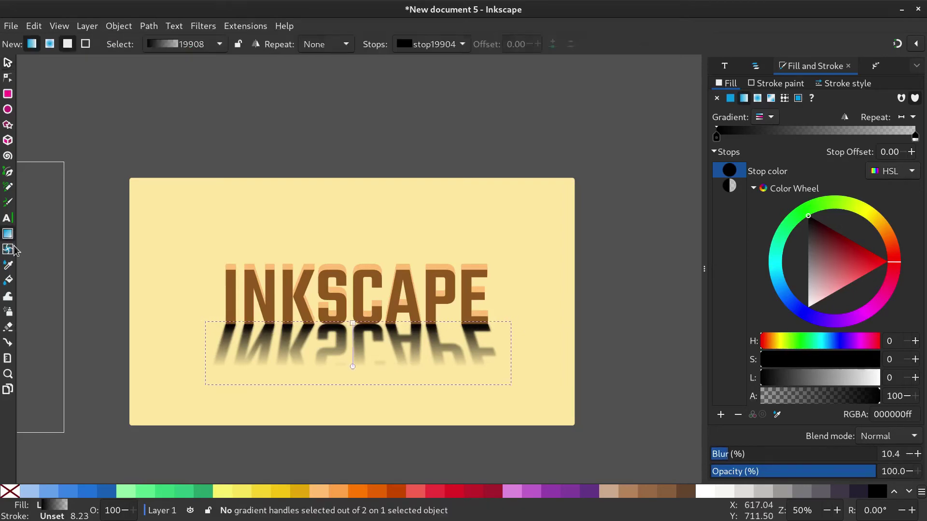
pyautogui.moveTo(353, 323); pyautogui.dragTo(355, 314)
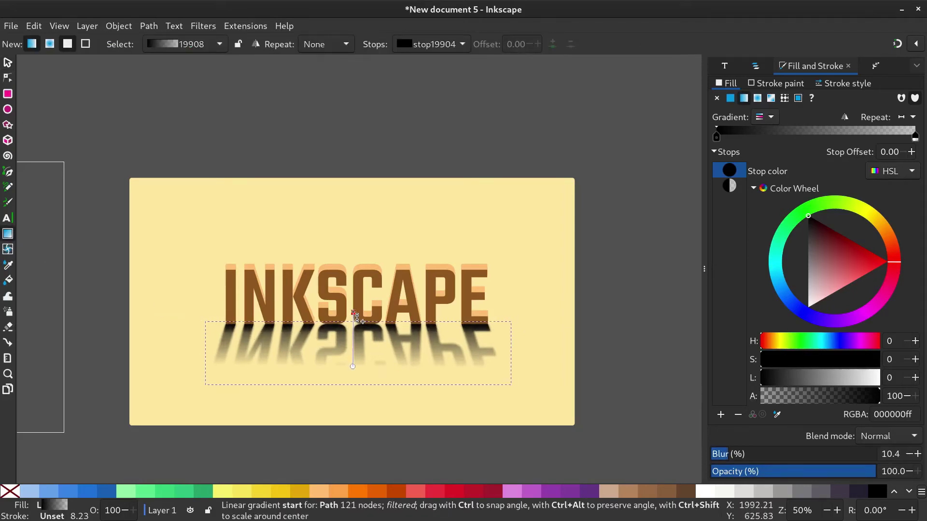
pyautogui.moveTo(353, 367)
pyautogui.mouseDown()
pyautogui.moveTo(353, 352)
pyautogui.moveTo(353, 363)
pyautogui.mouseUp()
pyautogui.moveTo(354, 312)
pyautogui.mouseDown()
pyautogui.moveTo(355, 290)
pyautogui.moveTo(353, 320)
pyautogui.moveTo(354, 310)
pyautogui.mouseUp()
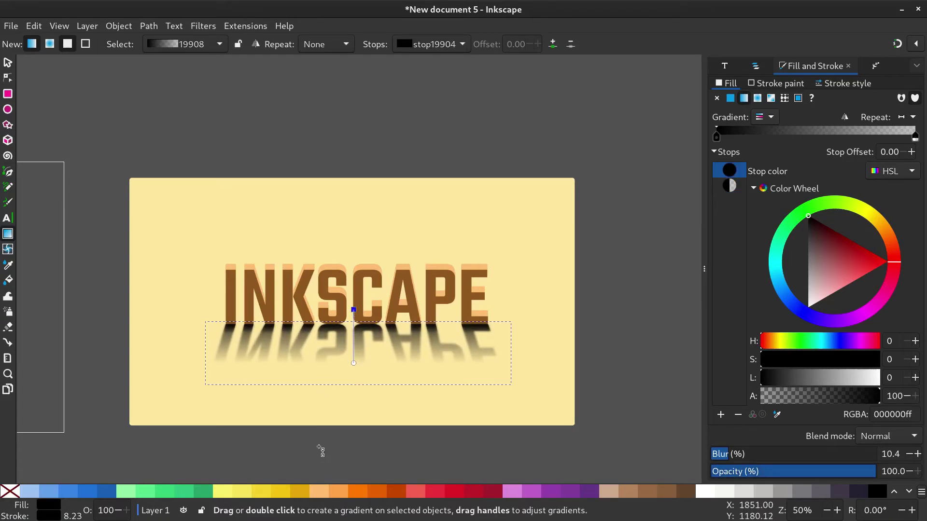
# Step: Colour the INKSCAPE lettering orange d07619ff
pyautogui.click(7, 67)
pyautogui.click(93, 161)
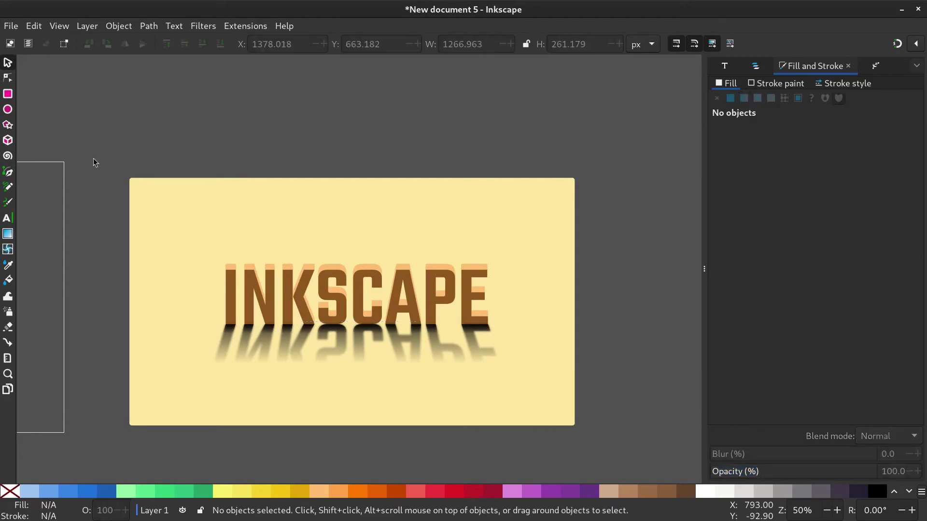
pyautogui.click(395, 303)
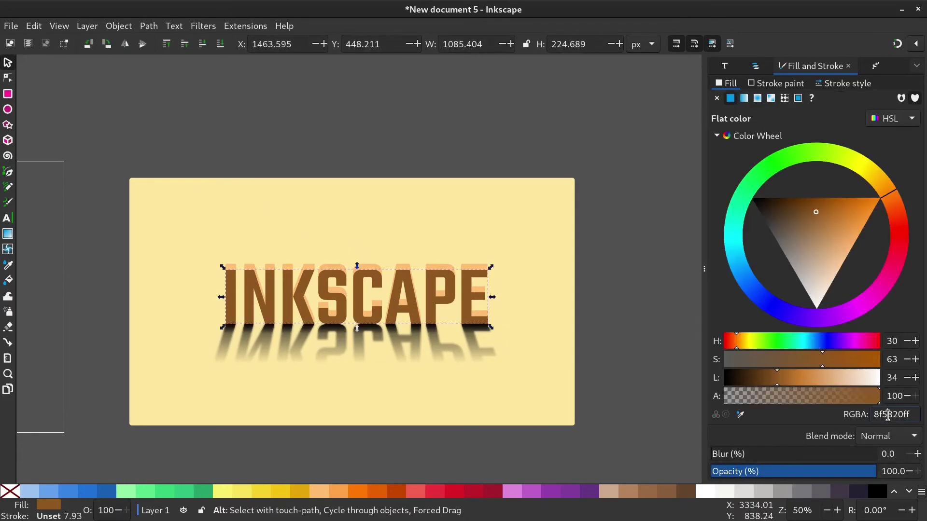
pyautogui.doubleClick(893, 414)
pyautogui.hotkey('ctrl', 'v')
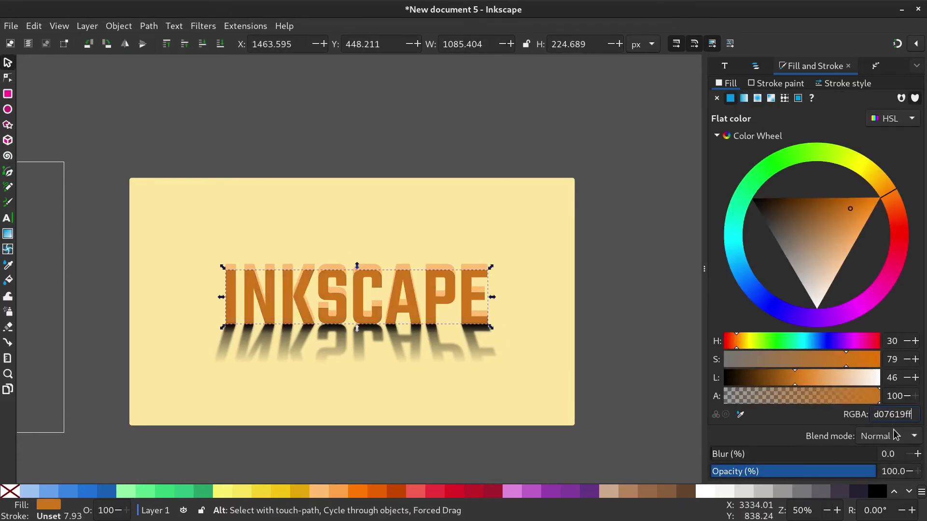
# Step: Make the lettering's top face ffad51ff and the background rectangle peach f8d9b9ff
pyautogui.click(437, 264)
pyautogui.doubleClick(893, 415)
pyautogui.write('ffad51ff')
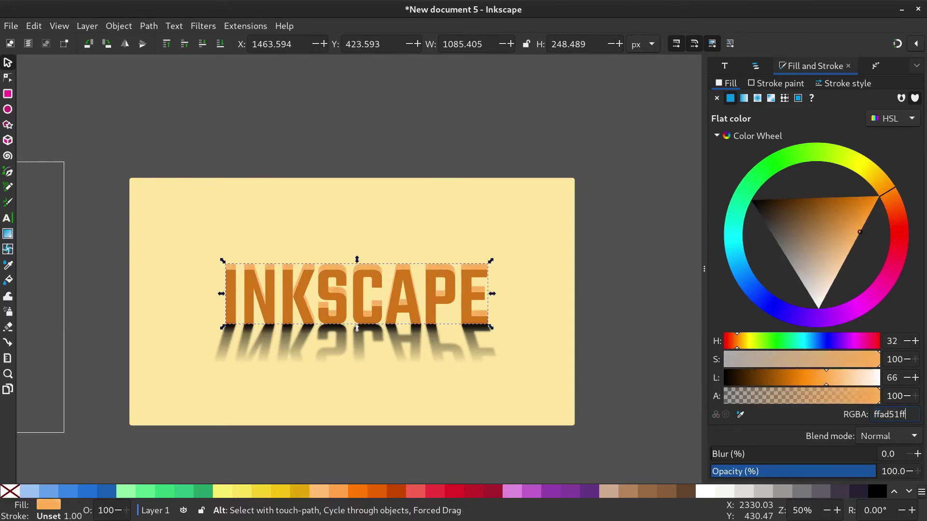
pyautogui.click(512, 232)
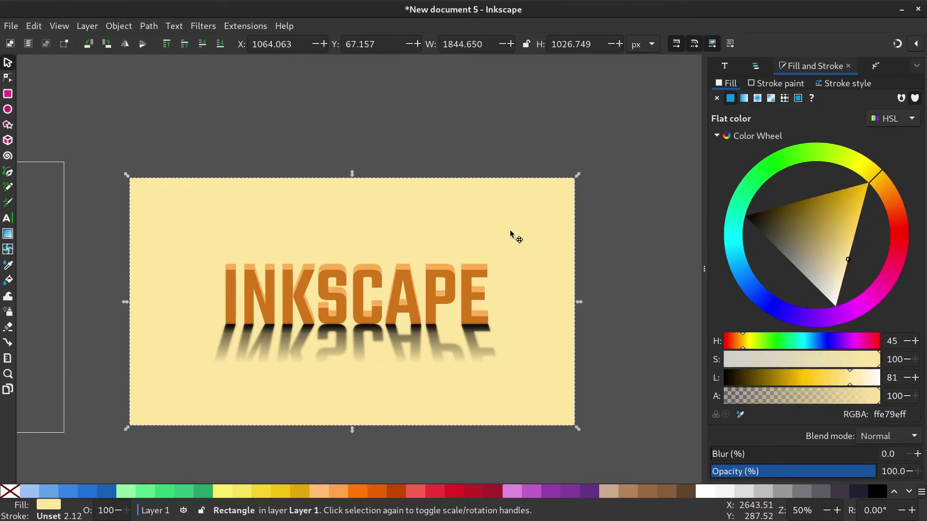
pyautogui.doubleClick(879, 415)
pyautogui.write('f8d9b9ff')
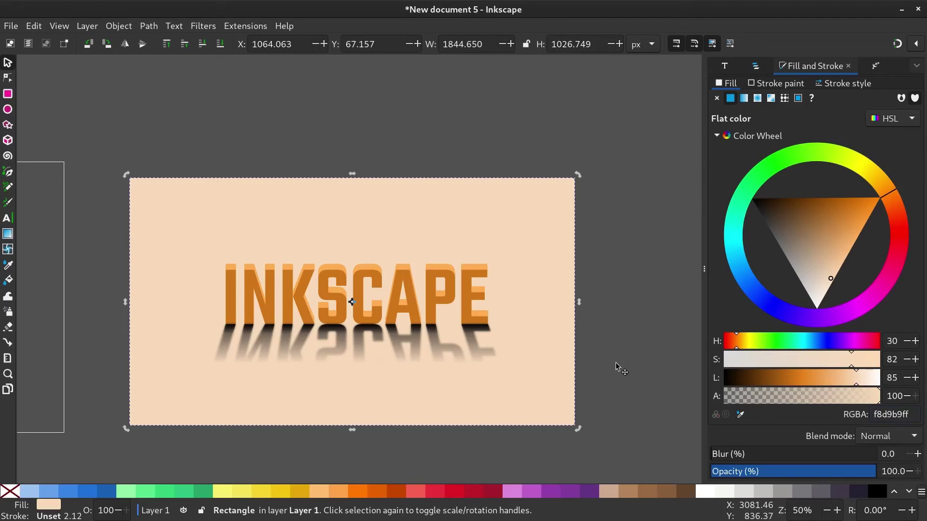
# Step: Copy the grunge texture photo from Firefox and return to Inkscape
pyautogui.hotkey('alt', 'Tab')
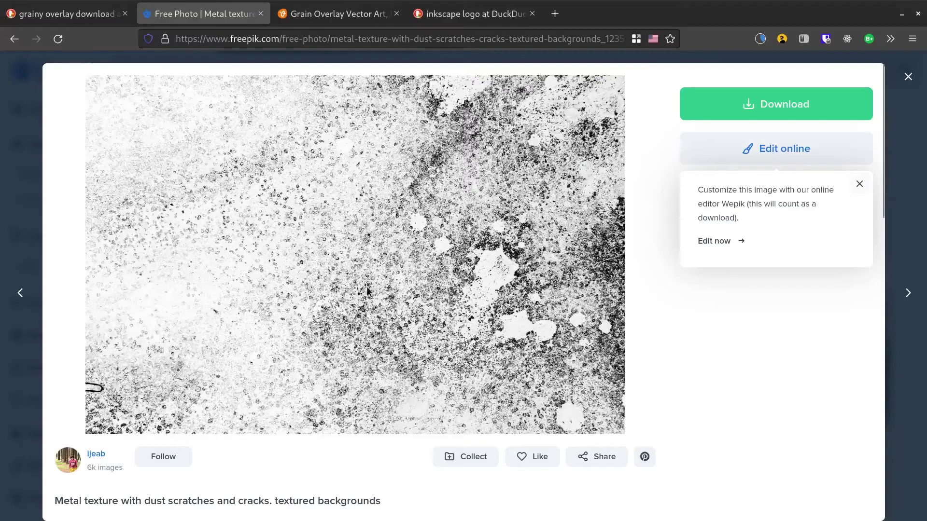
pyautogui.rightClick(370, 224)
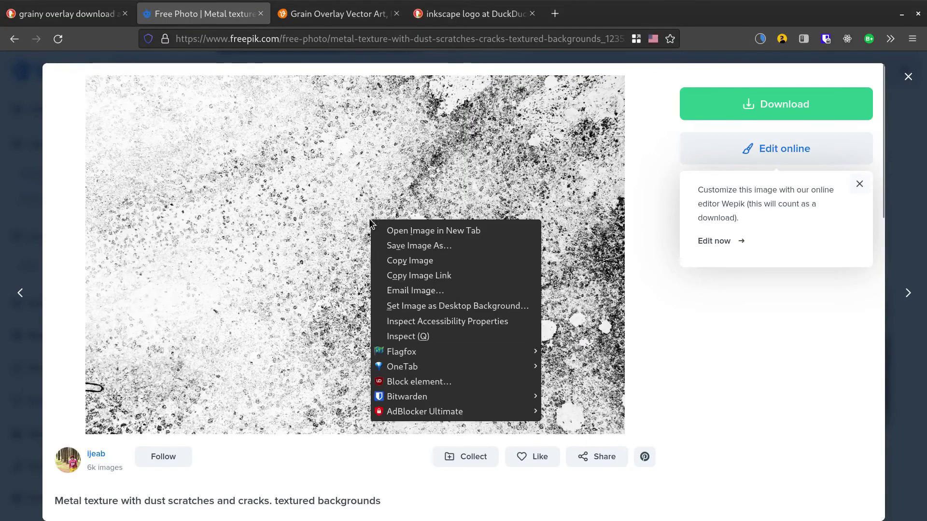
pyautogui.click(384, 260)
pyautogui.hotkey('alt', 'Tab')
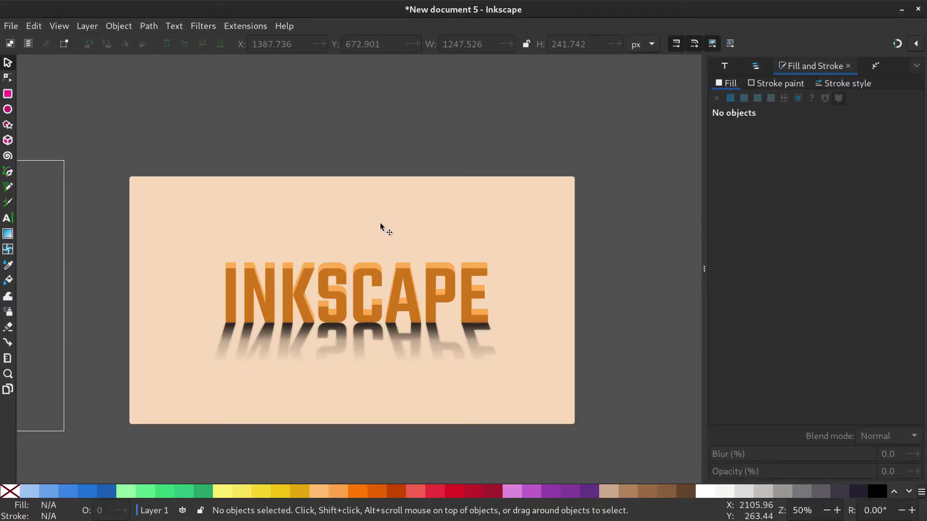
# Step: Paste the texture, snap its corner to the page corner and scale it to fill the page
pyautogui.hotkey('ctrl', 'v')
pyautogui.moveTo(391, 242); pyautogui.dragTo(309, 309)
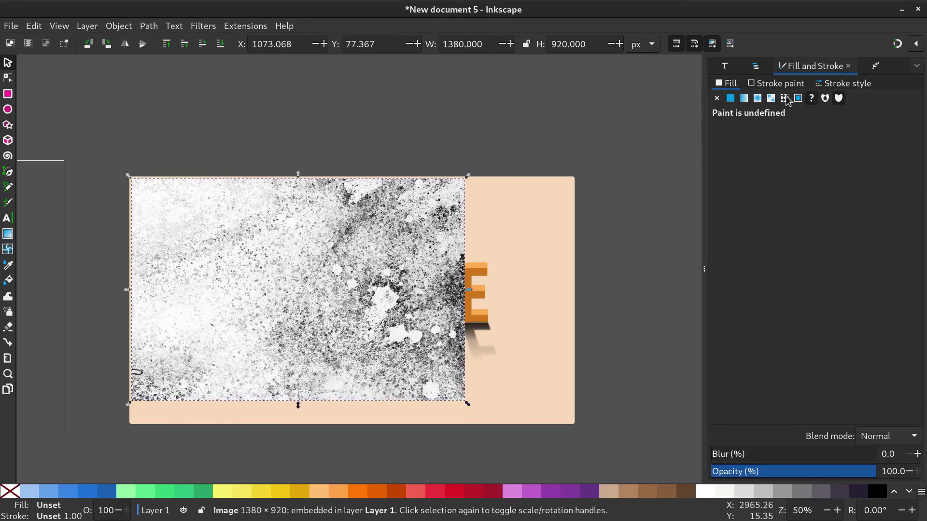
pyautogui.click(896, 45)
pyautogui.moveTo(159, 216); pyautogui.dragTo(157, 214)
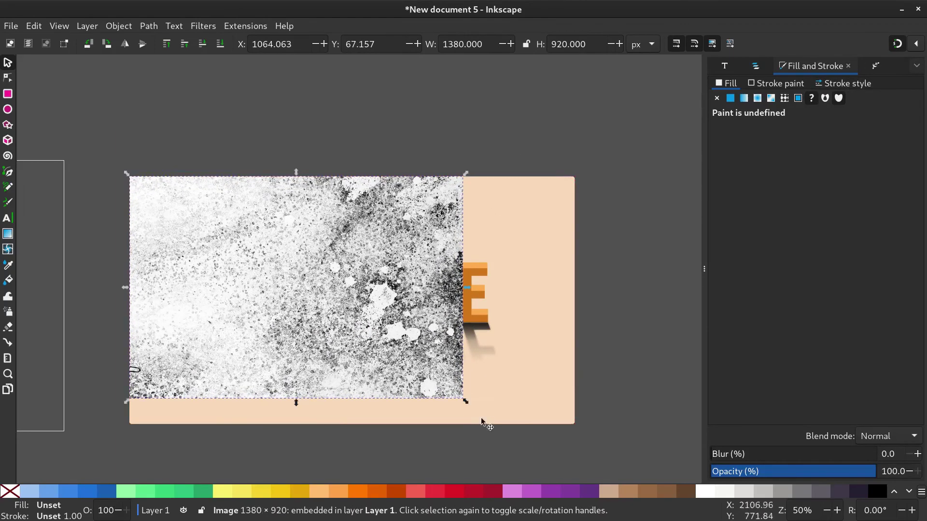
pyautogui.moveTo(466, 405); pyautogui.dragTo(577, 427)
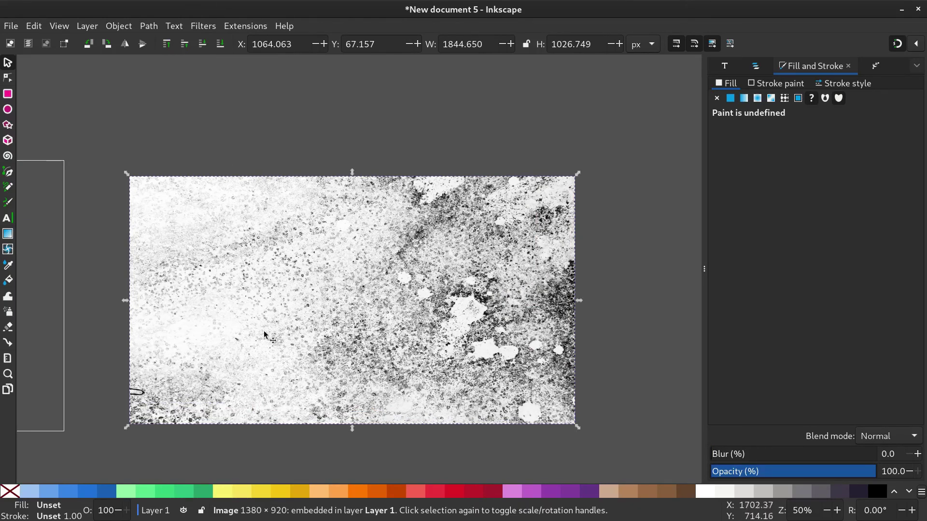
# Step: Slide the texture aside to reach the lettering, then move the texture back over the page
pyautogui.moveTo(227, 334); pyautogui.dragTo(586, 330)
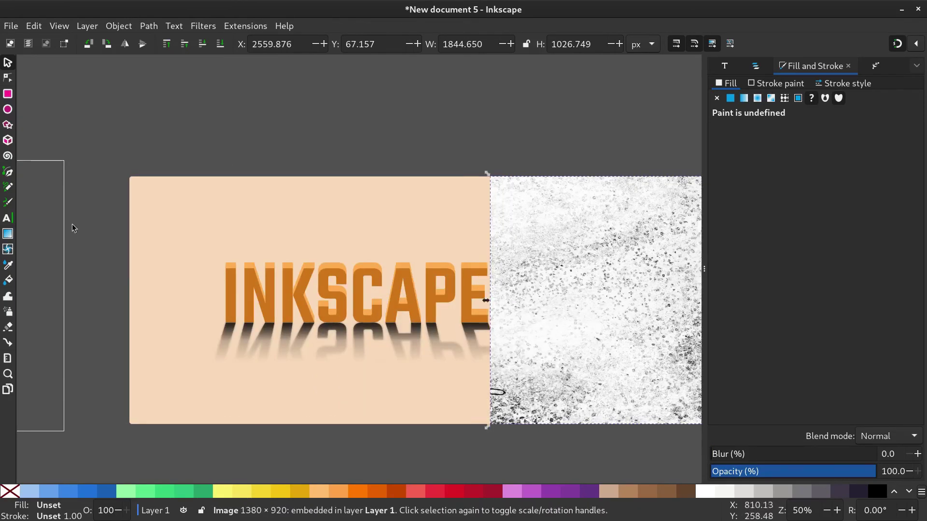
pyautogui.moveTo(73, 228); pyautogui.dragTo(529, 348)
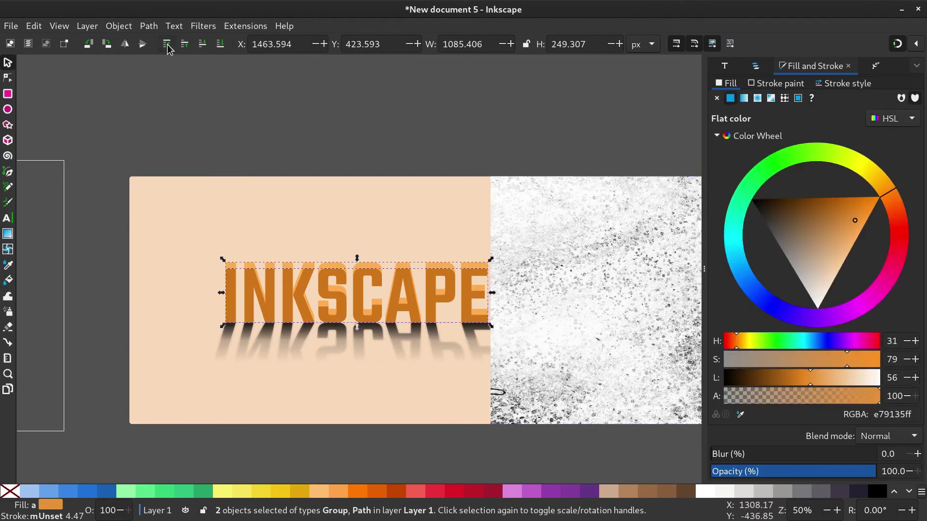
pyautogui.press('Escape')
pyautogui.moveTo(519, 304); pyautogui.dragTo(149, 201)
# Step: Set the texture's blend mode to Multiply and its opacity to about 14%
pyautogui.click(890, 436)
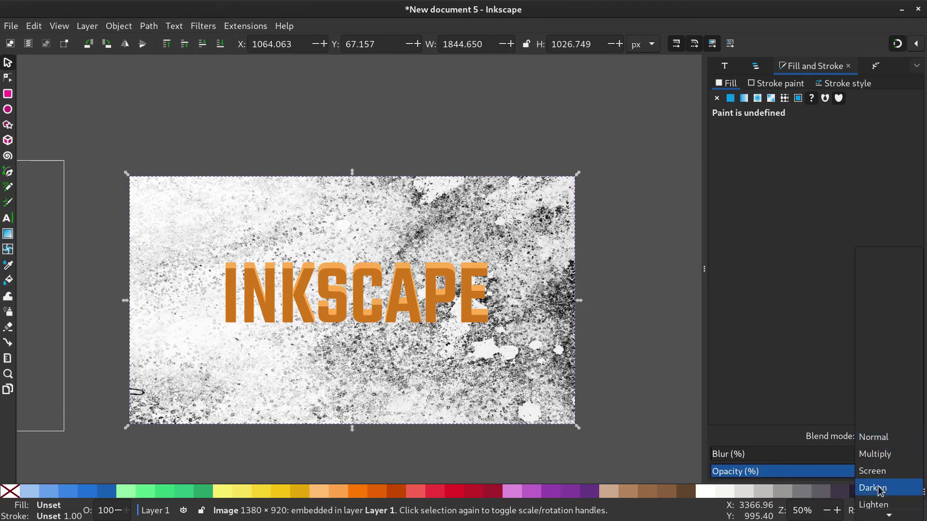
pyautogui.click(883, 396)
pyautogui.moveTo(806, 478); pyautogui.dragTo(733, 477)
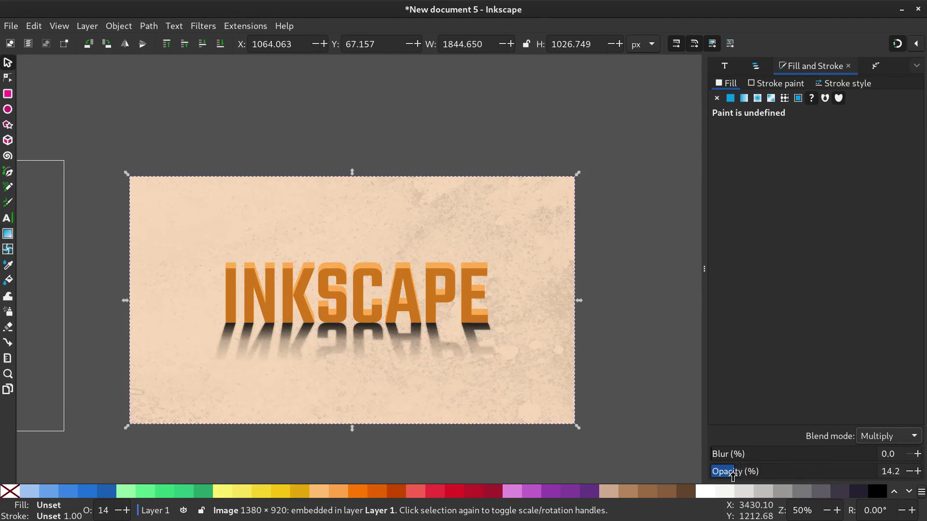
# Step: Deselect, hide the dock with F12 and zoom in on the finished artwork
pyautogui.click(621, 383)
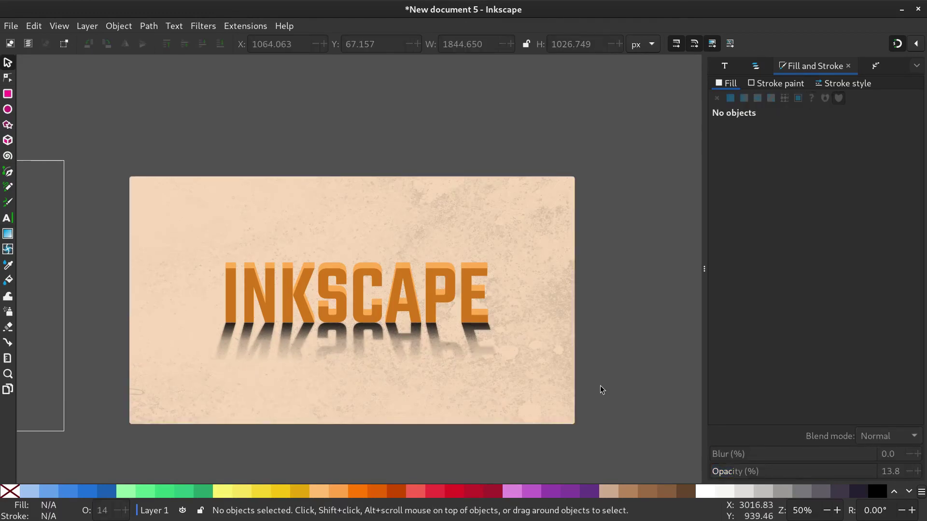
pyautogui.press('F12')
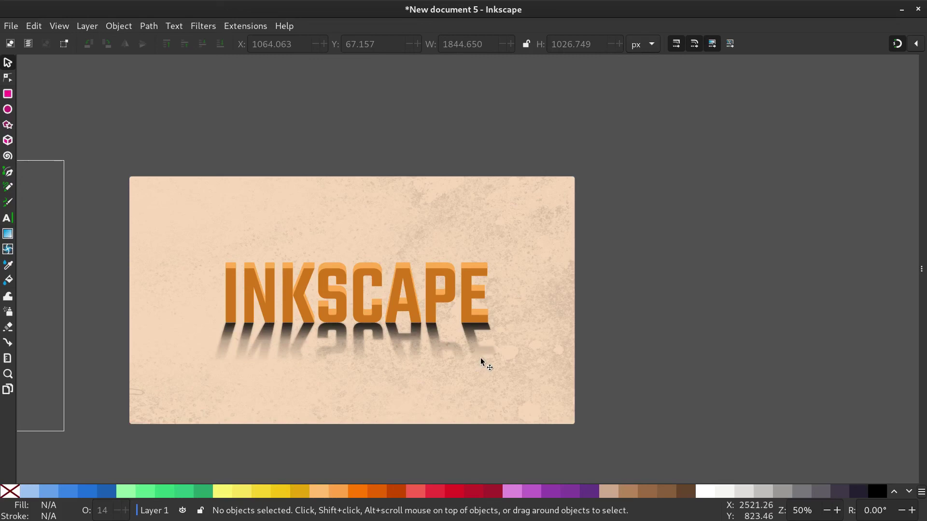
pyautogui.scroll(1, 426, 373)
pyautogui.scroll(1, 503, 368)
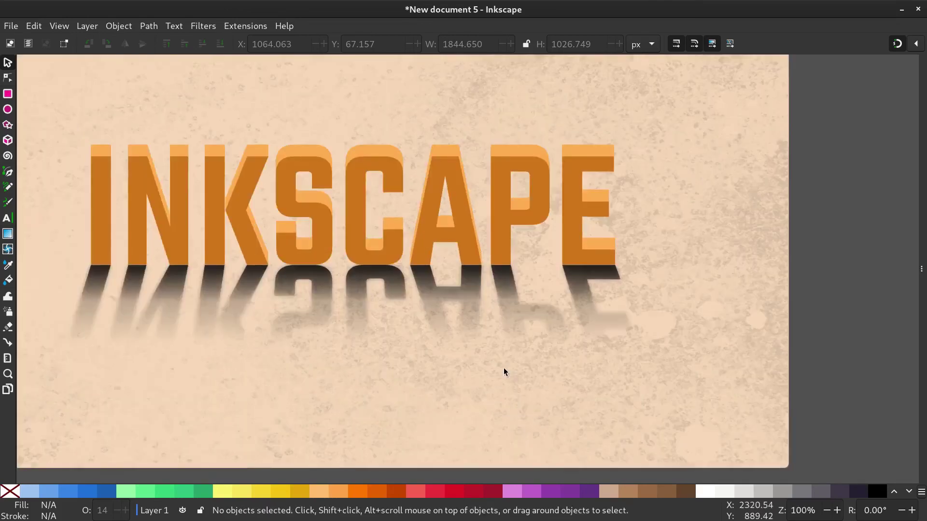